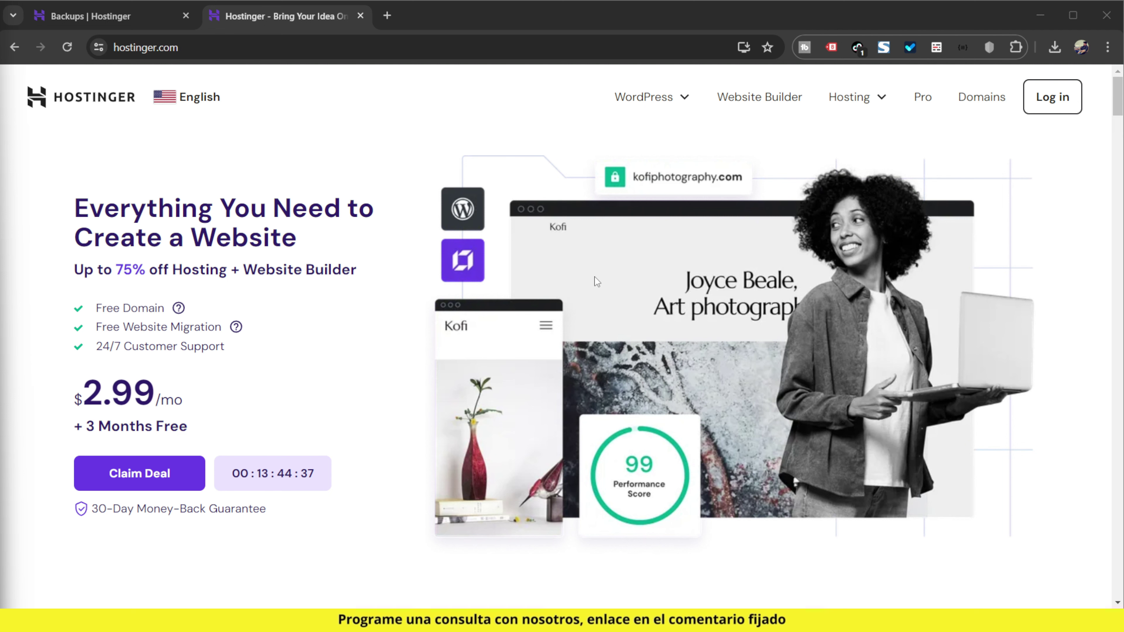
Look through the country and language versions offered for the Hostinger website, leaving the current one selected
click(211, 100)
scroll(632, 240, down, 2)
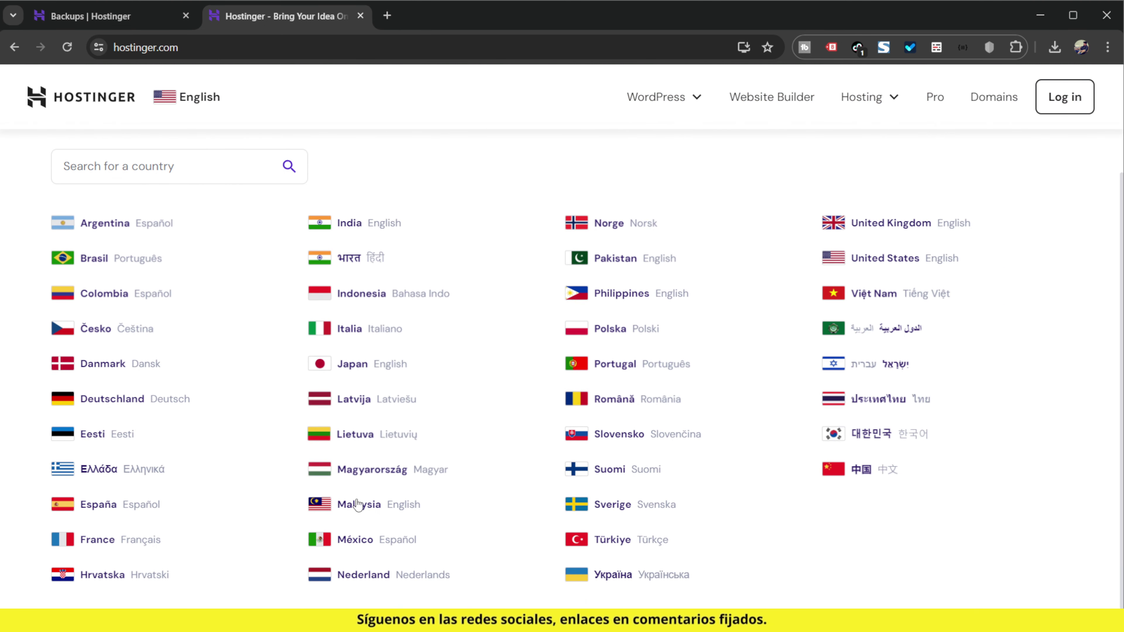
scroll(430, 318, up, 1)
click(212, 99)
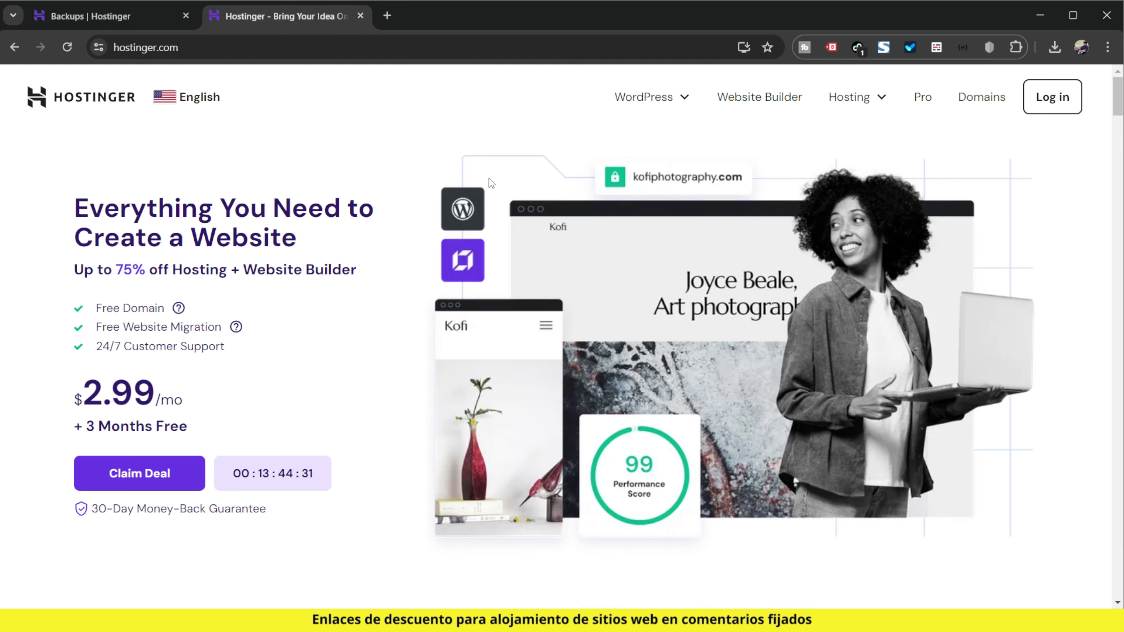
Open Hostinger's managed WordPress hosting page and go to the features of its plans
scroll(536, 356, down, 3)
scroll(536, 354, down, 3)
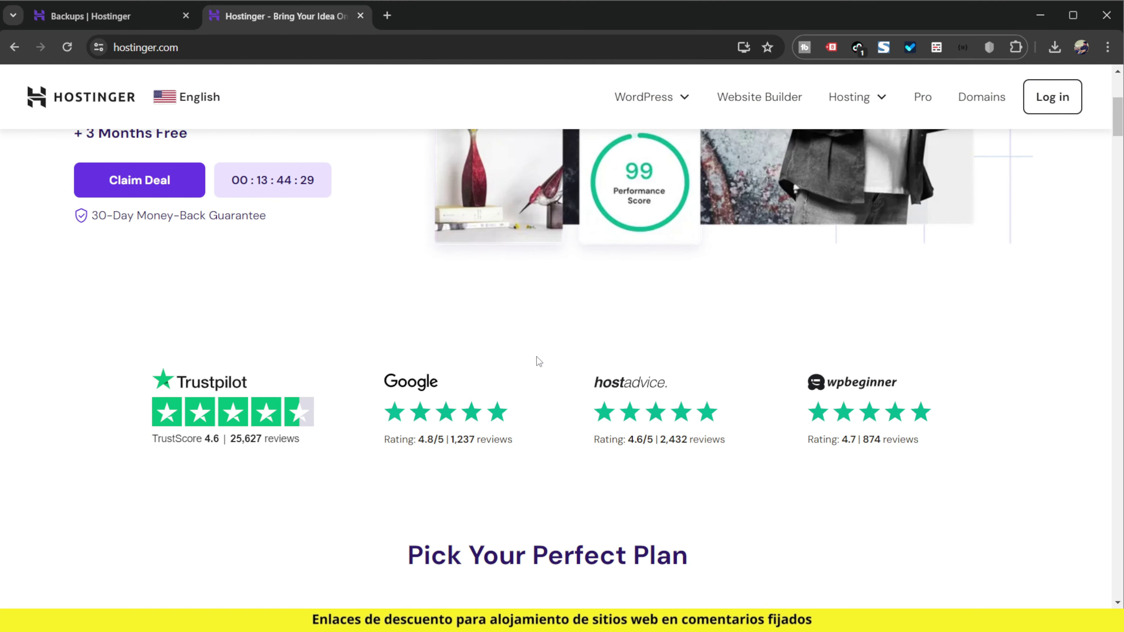
click(664, 104)
click(734, 173)
scroll(668, 365, down, 10)
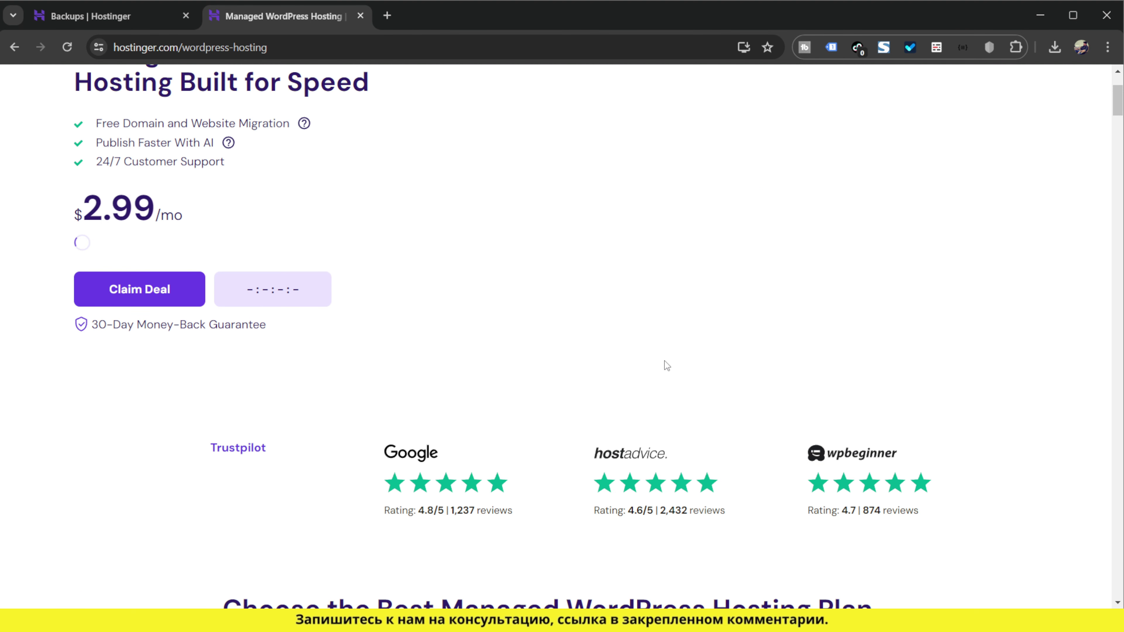
scroll(666, 368, down, 7)
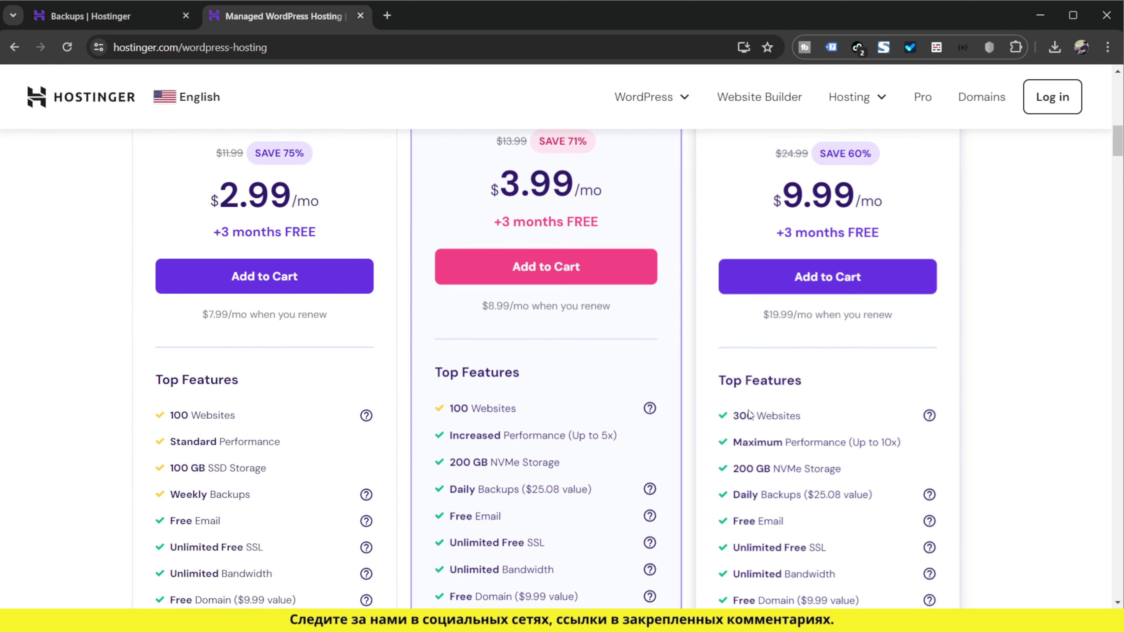
scroll(278, 393, down, 2)
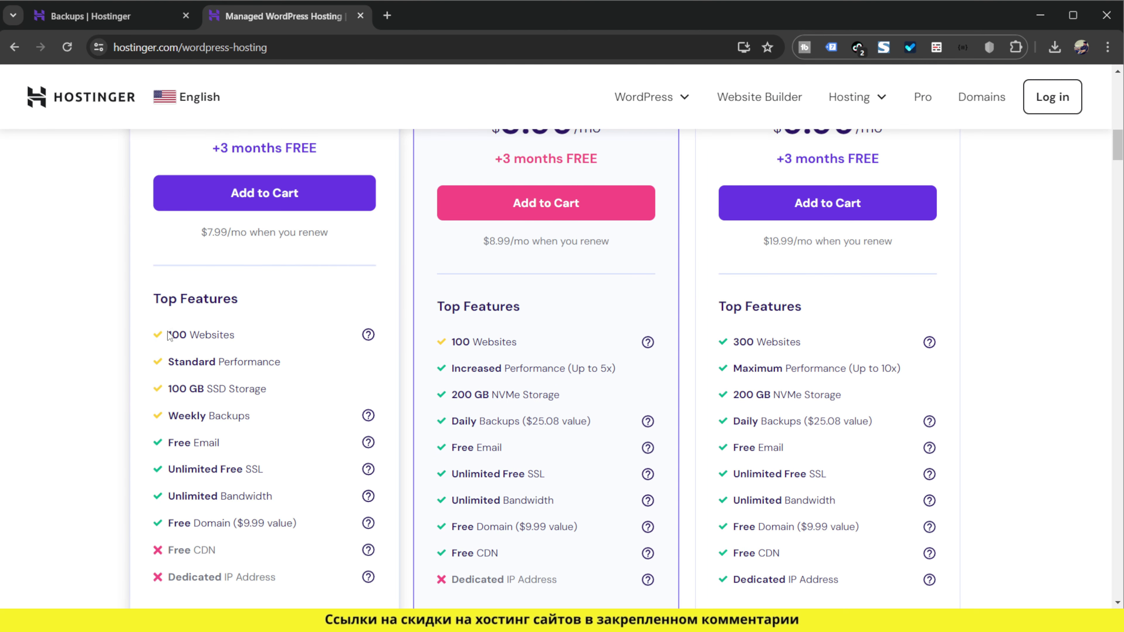
Compare the Premium, Business and Cloud Startup plans' features, highlighting the number of websites included in Premium
drag(168, 334, 218, 335)
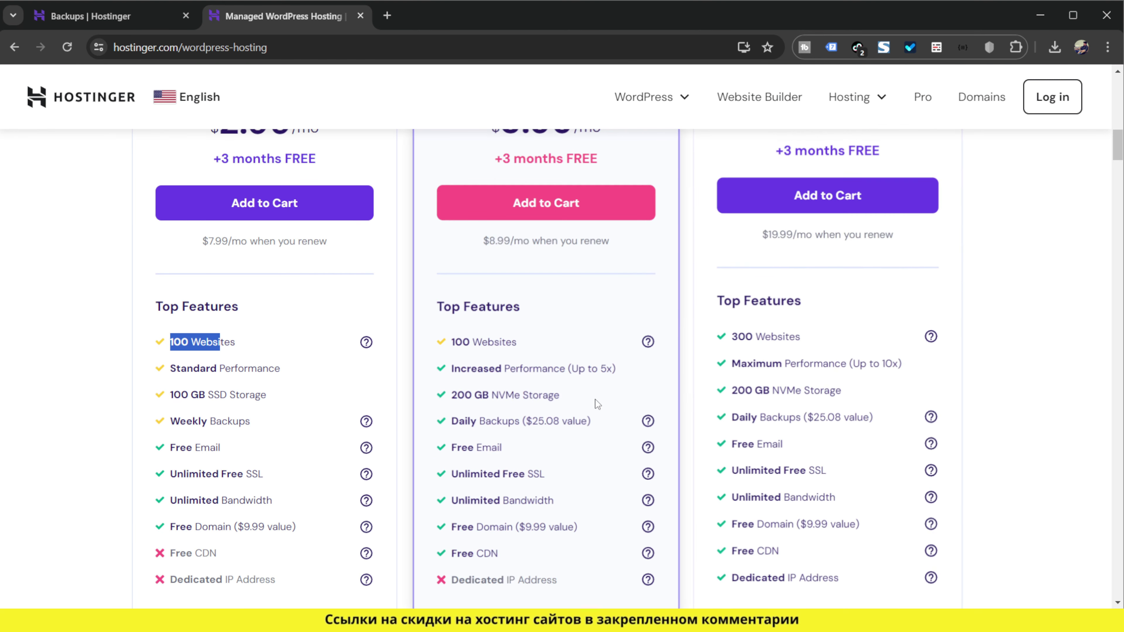
click(577, 400)
scroll(577, 402, down, 8)
scroll(578, 407, down, 8)
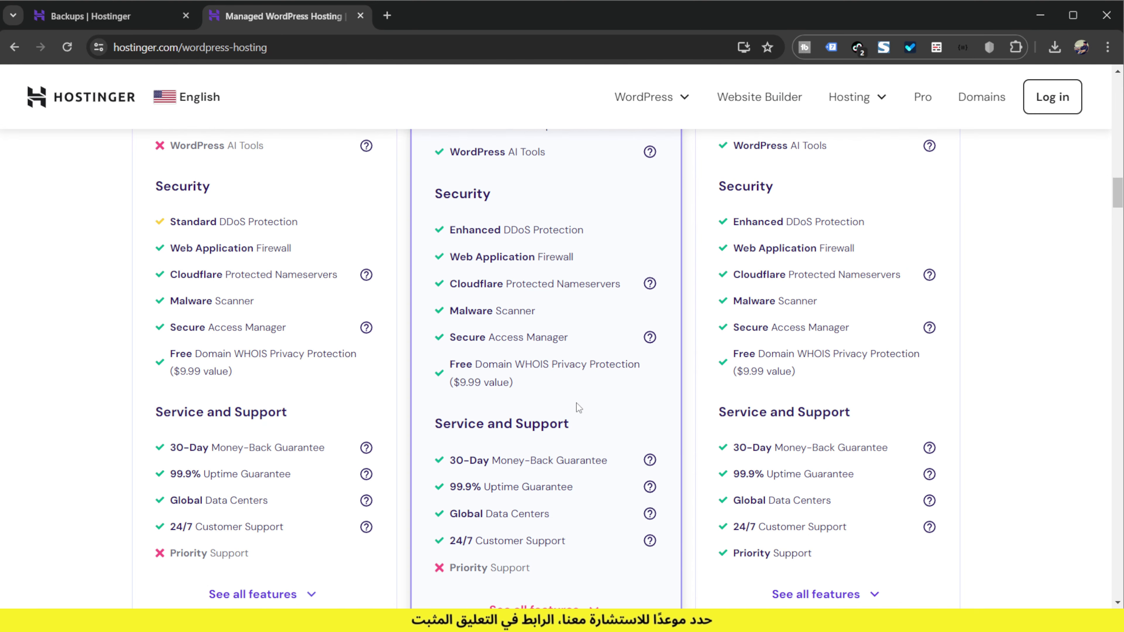
scroll(578, 407, down, 5)
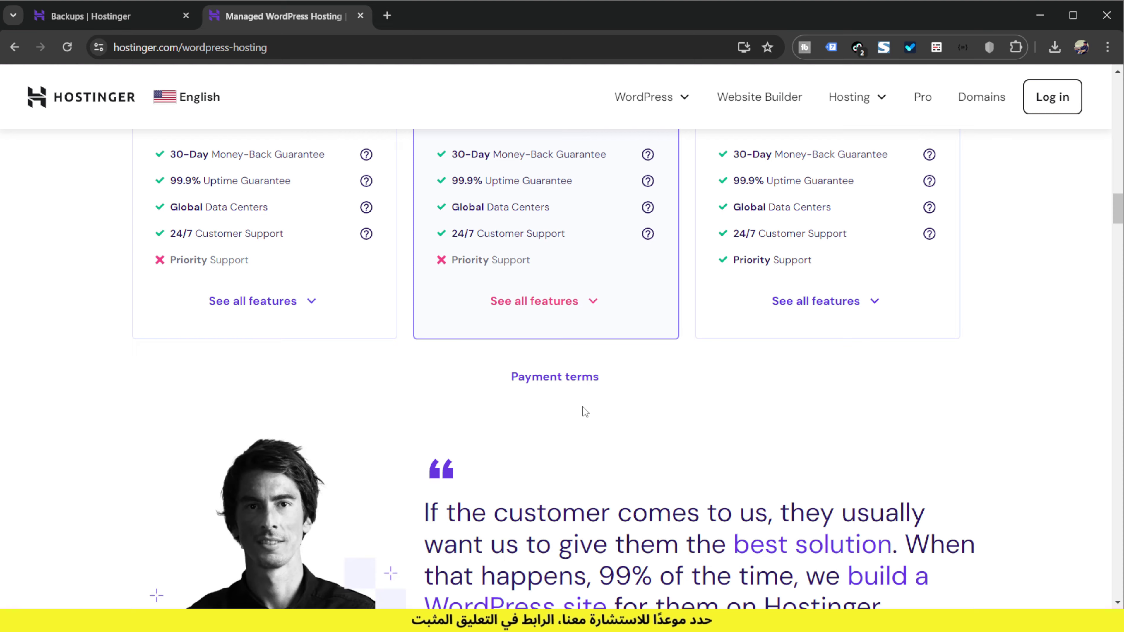
scroll(585, 412, up, 18)
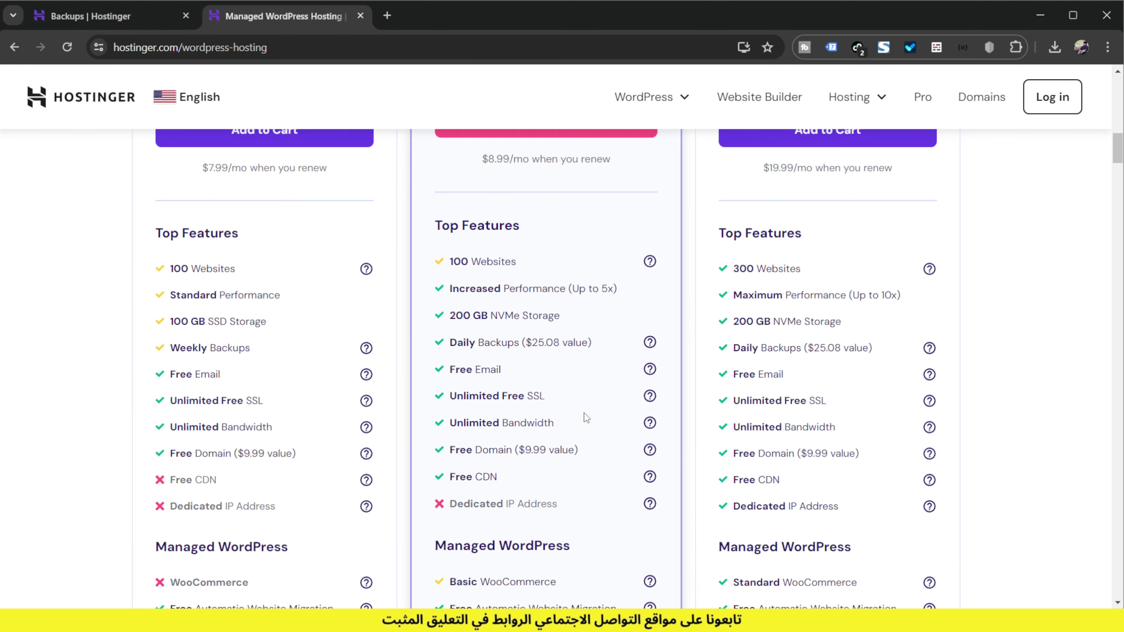
scroll(584, 414, up, 11)
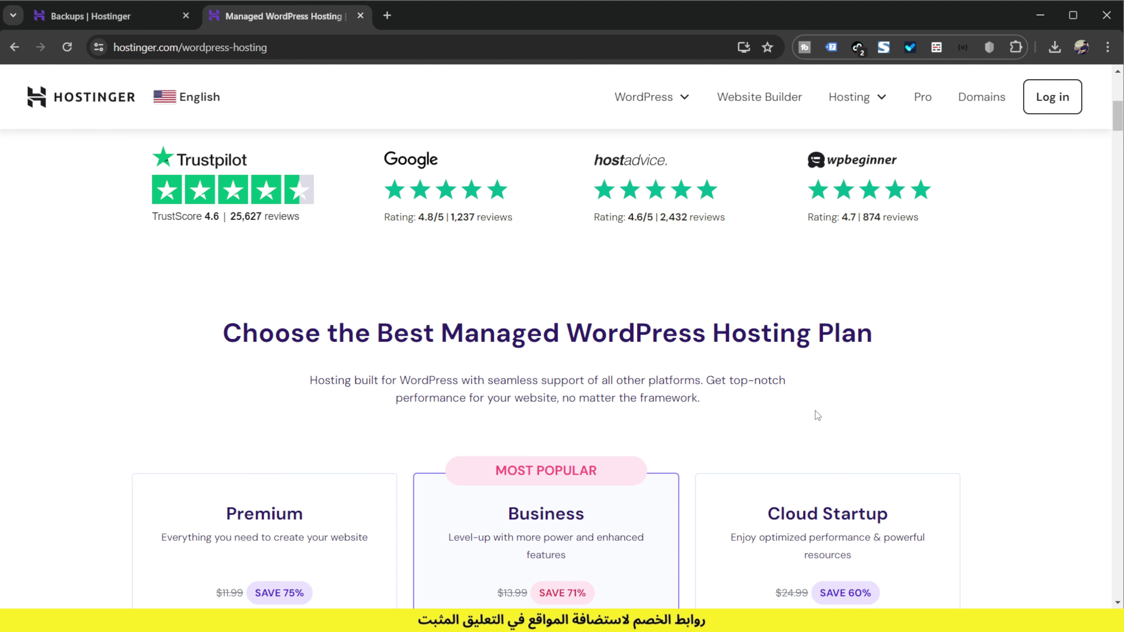
scroll(817, 416, up, 8)
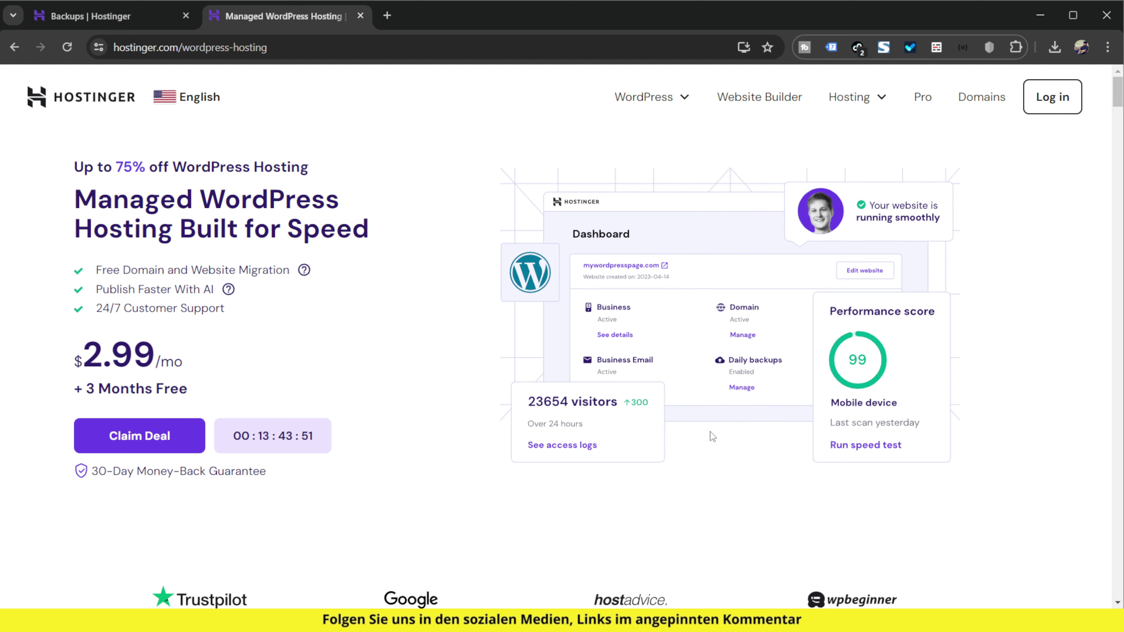
Review the prices and full feature lists of the WordPress hosting plans, and close the plans page
scroll(716, 435, down, 10)
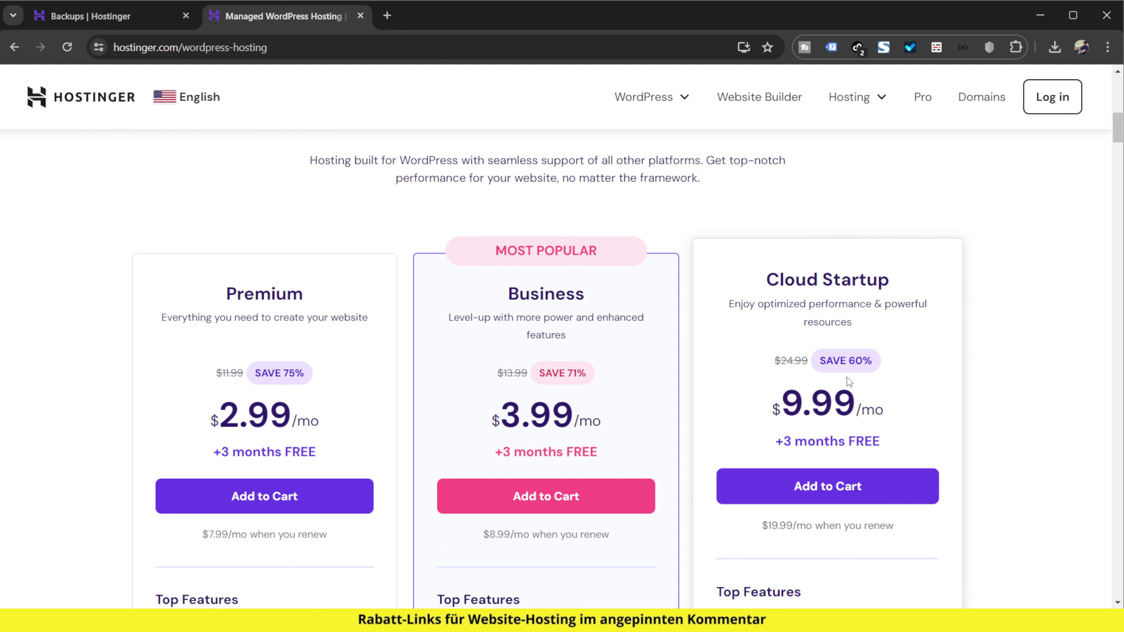
scroll(847, 378, down, 2)
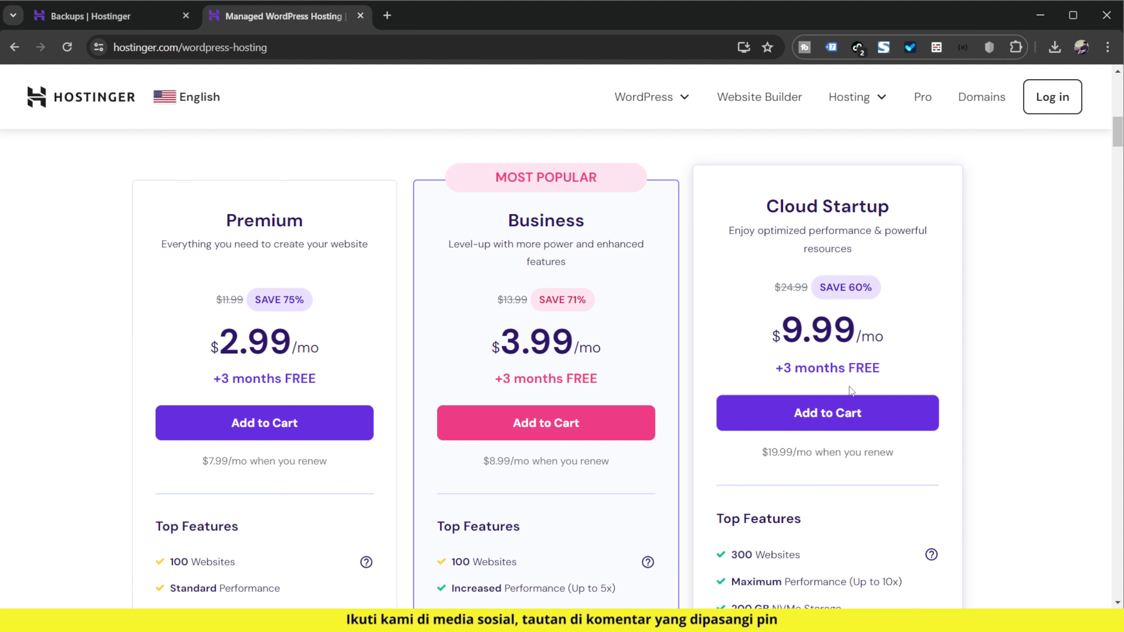
scroll(850, 388, up, 10)
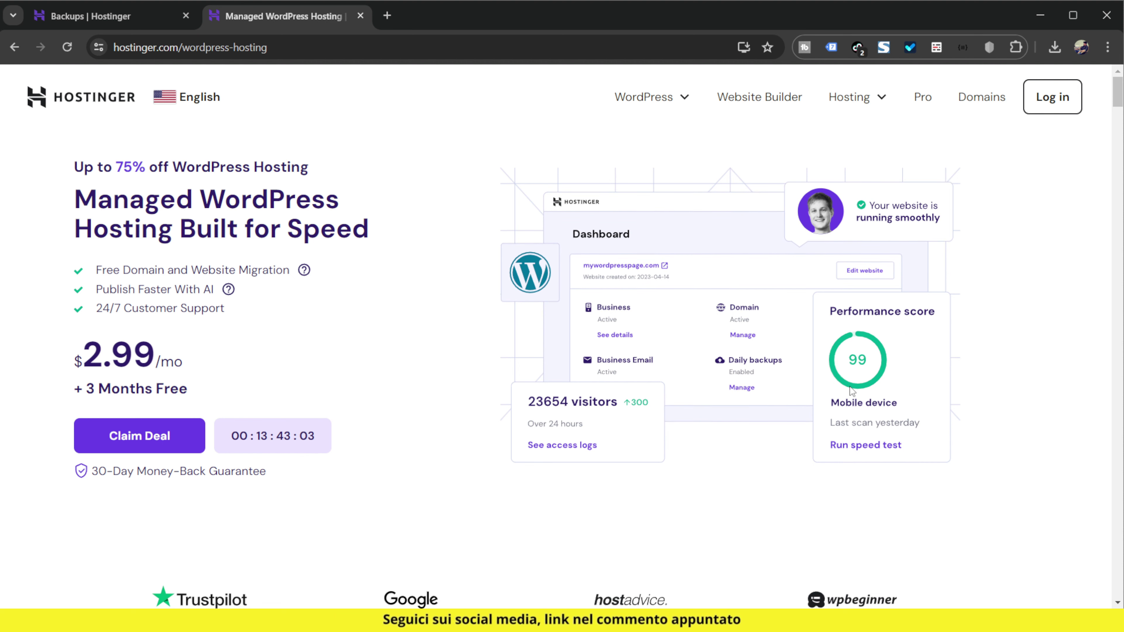
scroll(676, 420, down, 12)
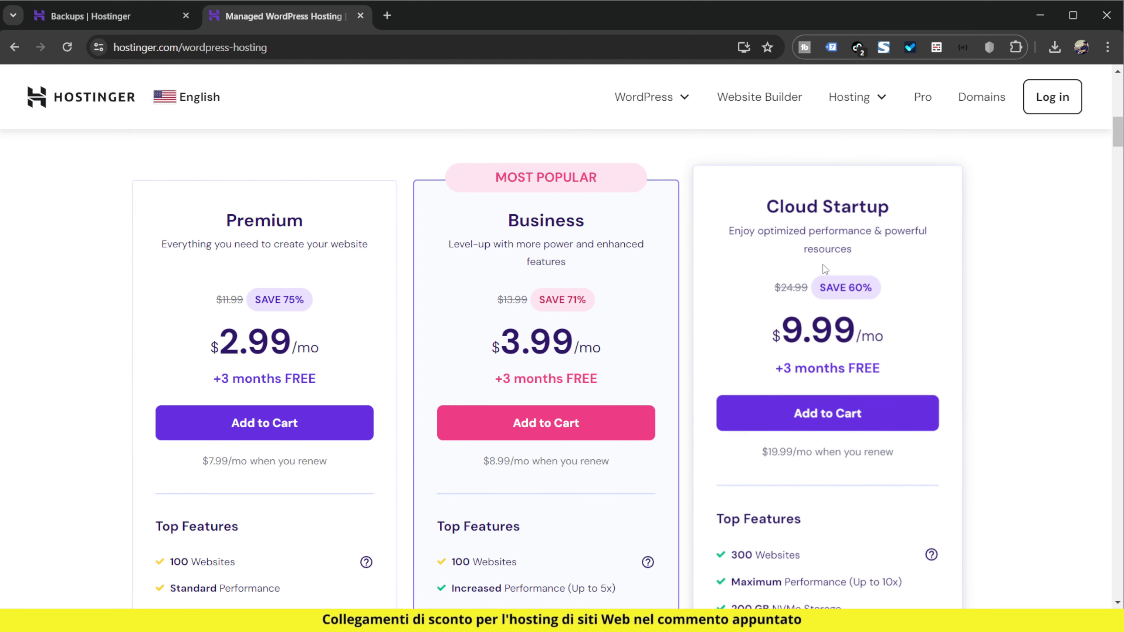
scroll(913, 275, down, 8)
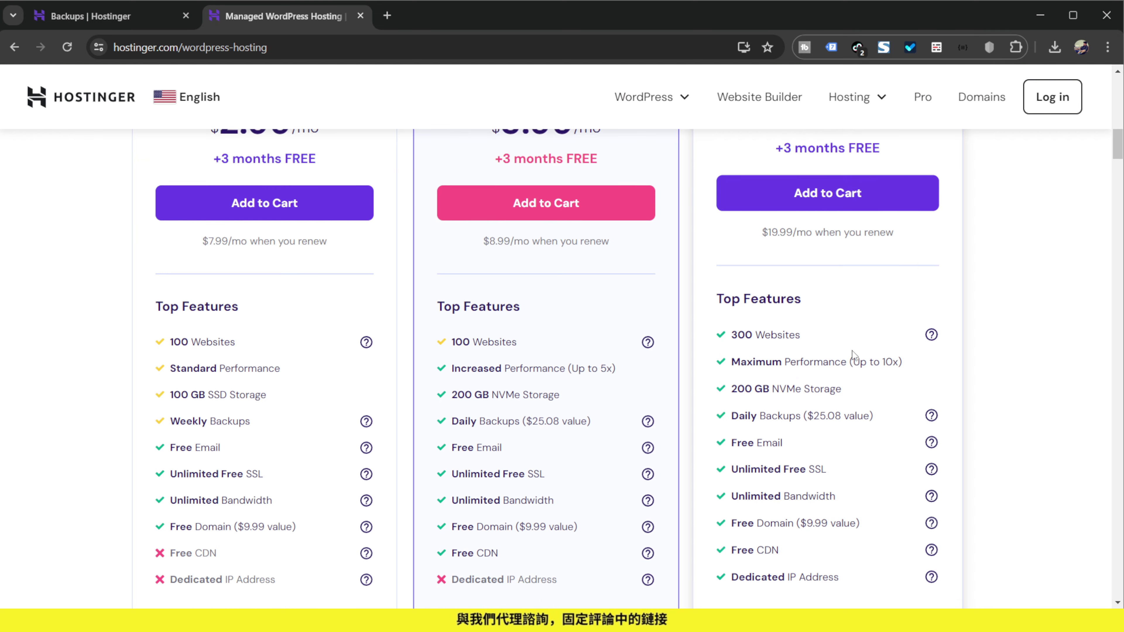
scroll(891, 411, down, 15)
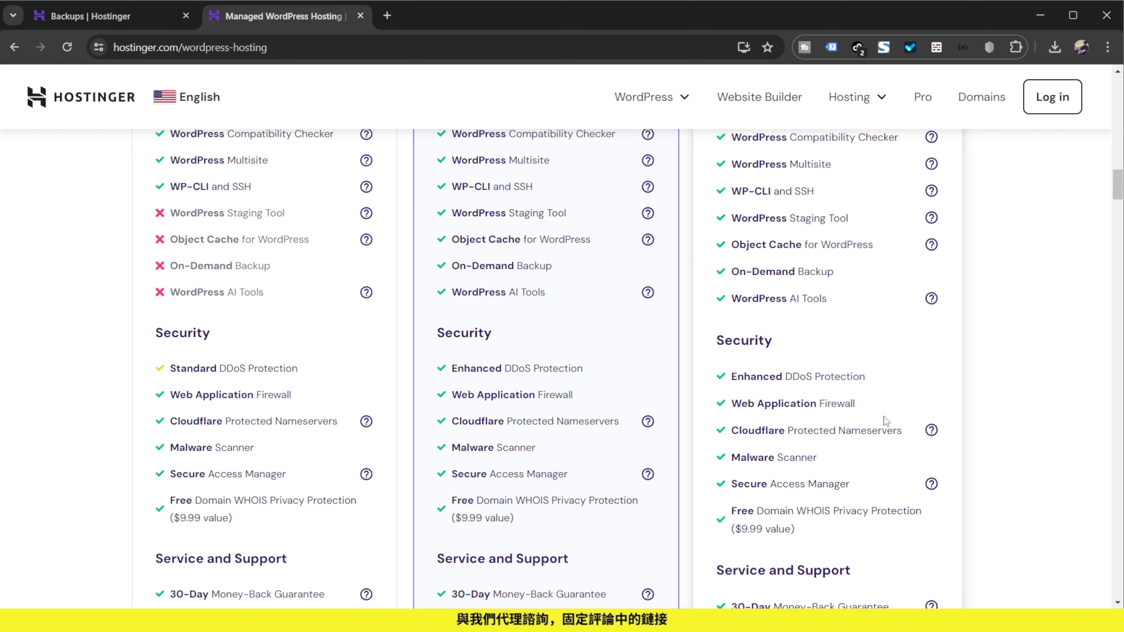
scroll(883, 426, up, 20)
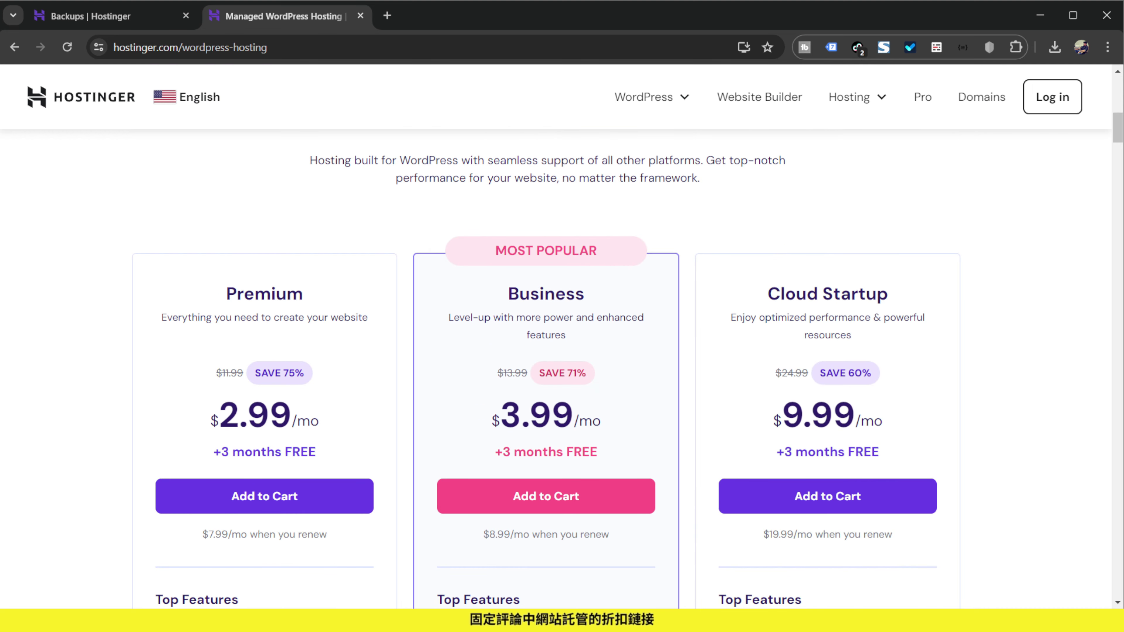
key(ctrl+w)
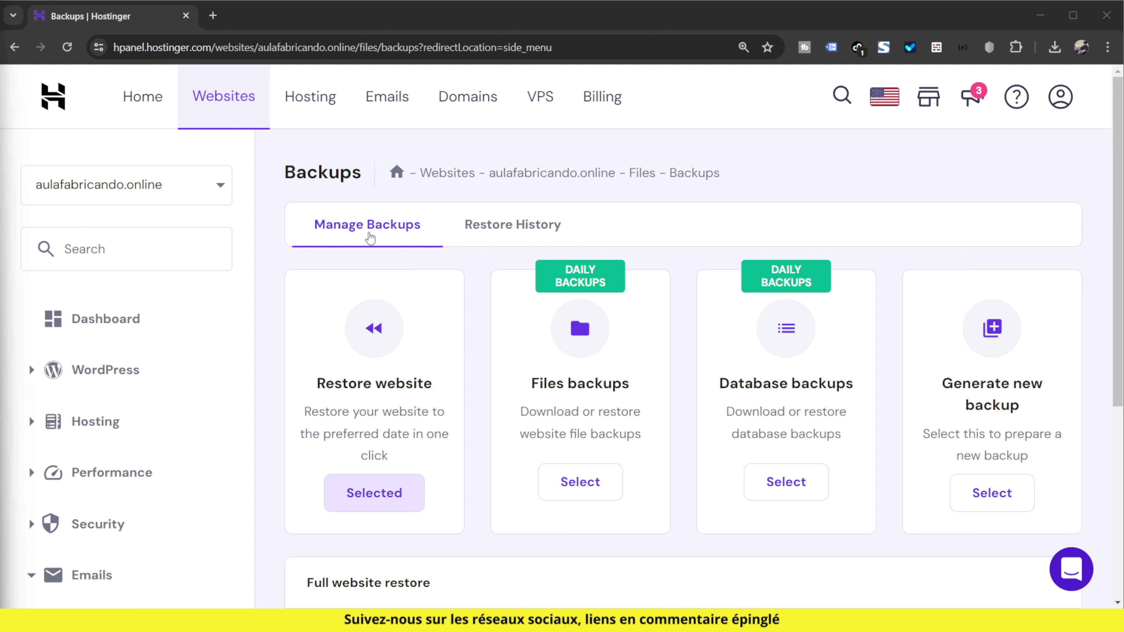
Examine the Files section and the backup options for aulafabricando.online in the hosting panel
scroll(158, 346, down, 5)
click(110, 453)
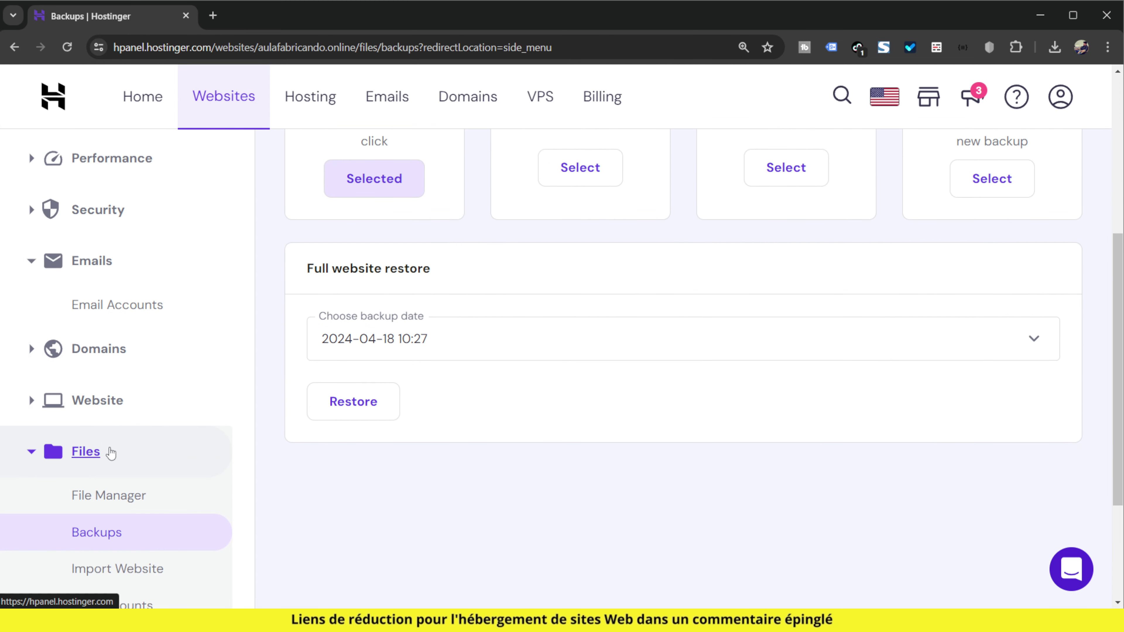
scroll(183, 457, down, 3)
scroll(309, 433, up, 4)
scroll(310, 433, up, 5)
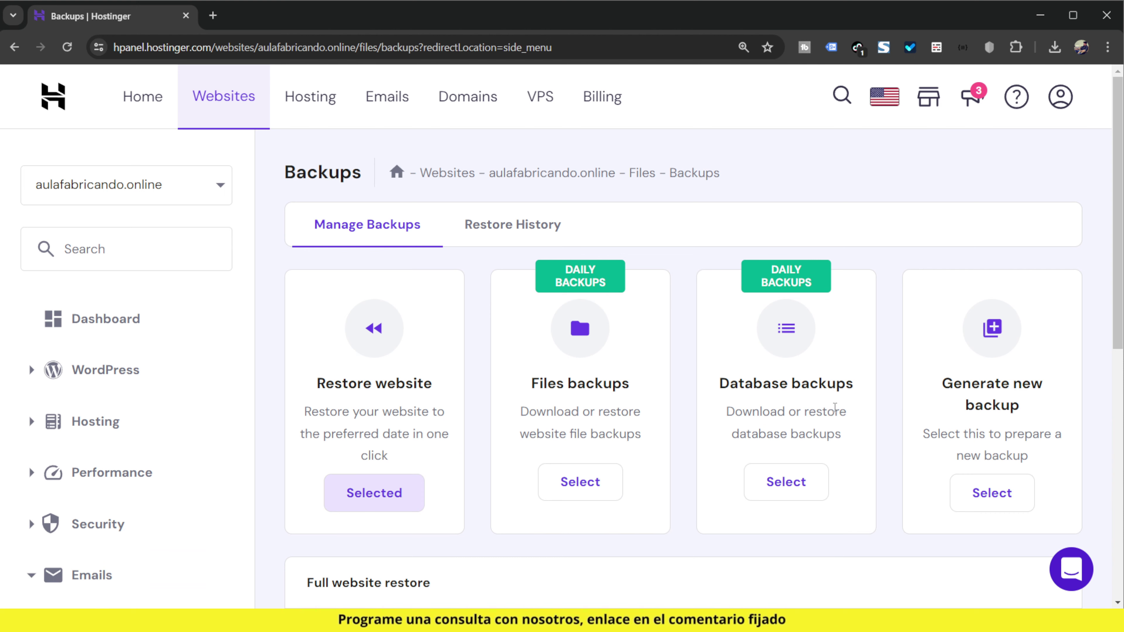
Generate a new backup of the website's current files and databases
scroll(953, 361, down, 2)
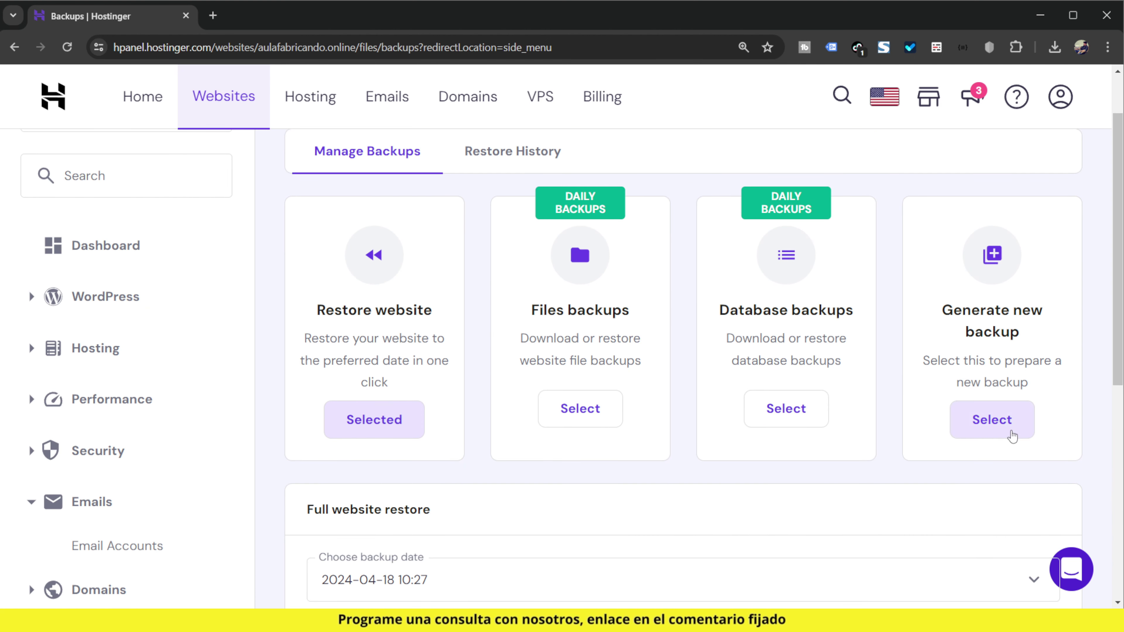
click(1011, 432)
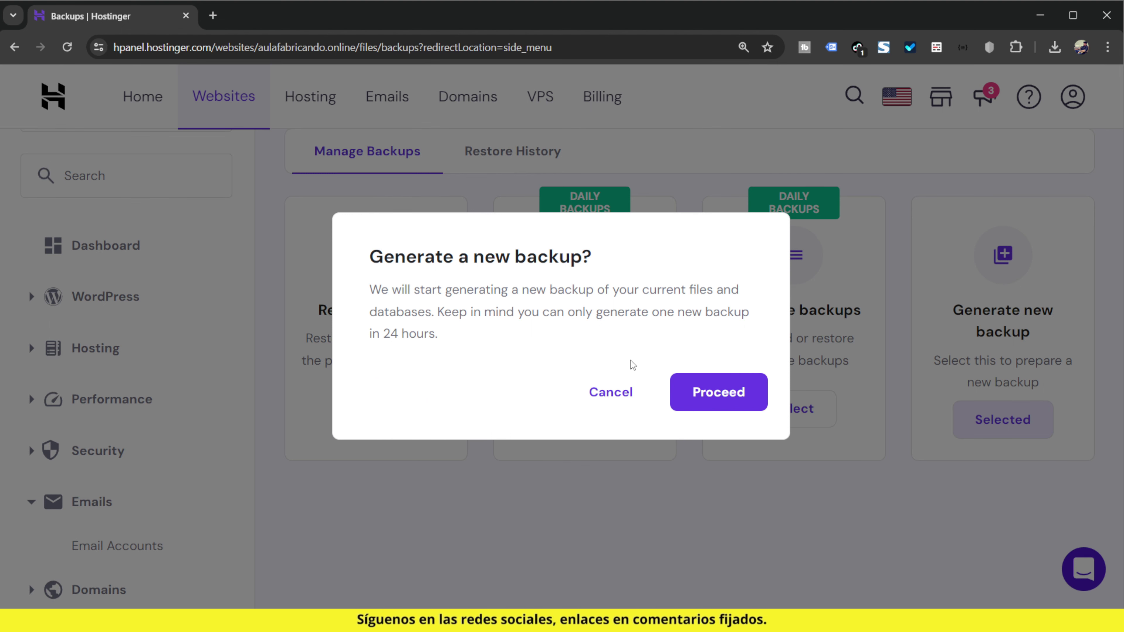
click(728, 394)
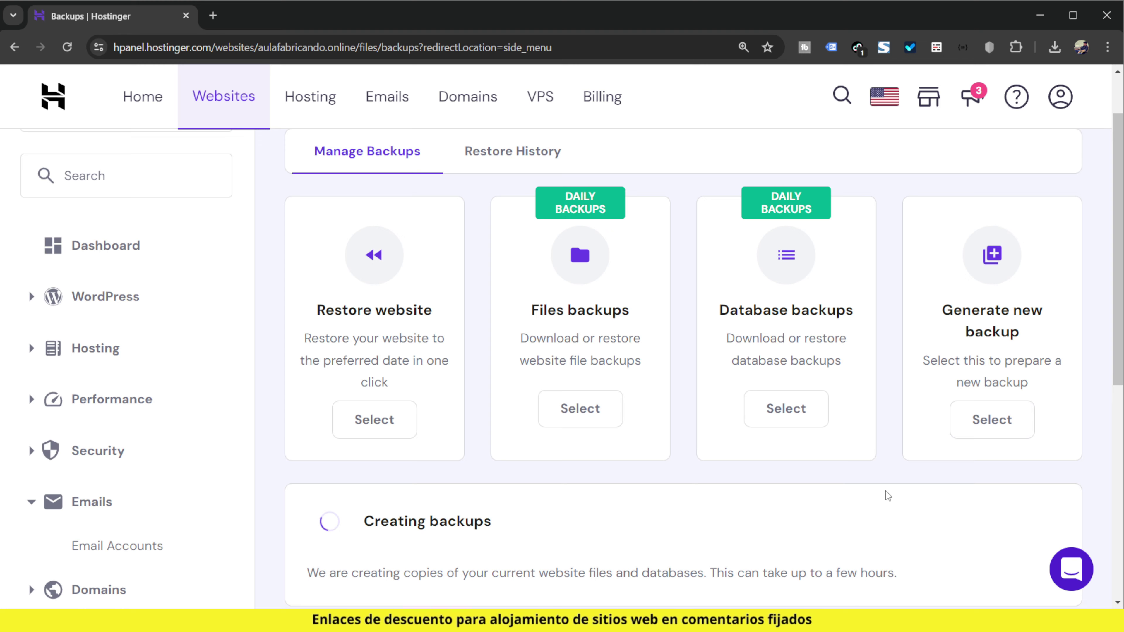
Check the backup dates offered for the full website restore
scroll(868, 486, down, 3)
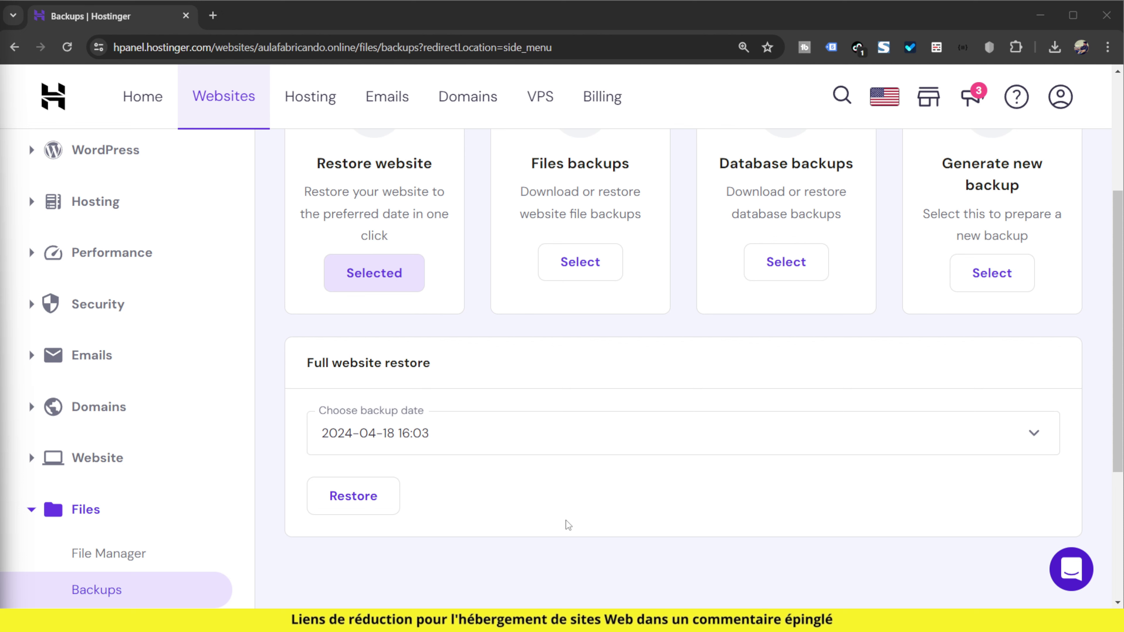
scroll(568, 526, up, 5)
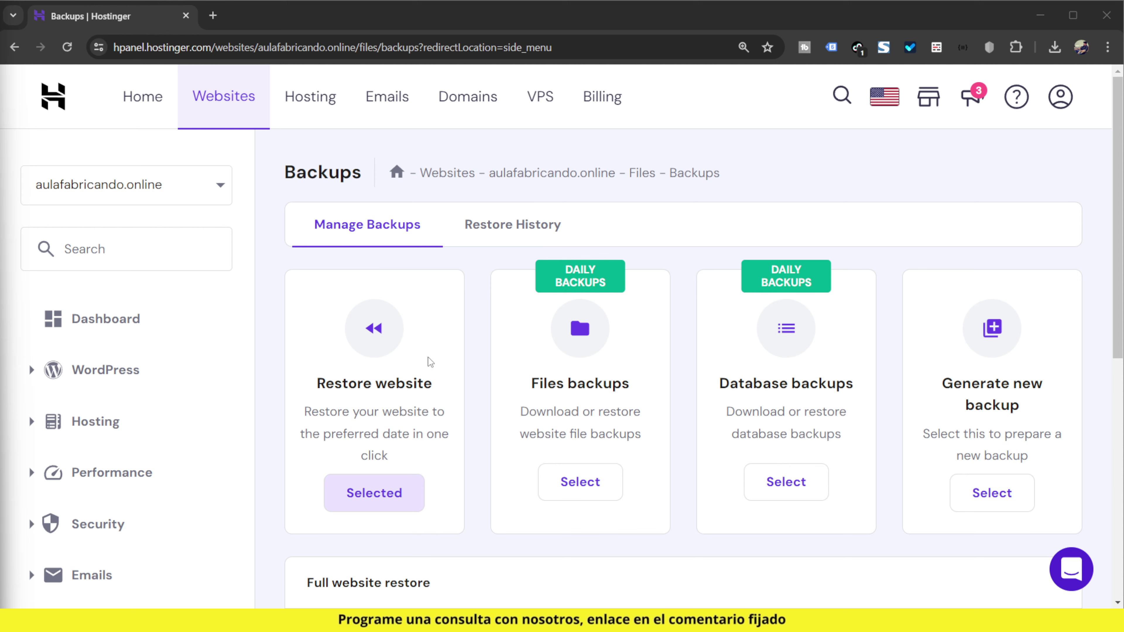
scroll(440, 352, down, 1)
scroll(440, 352, down, 5)
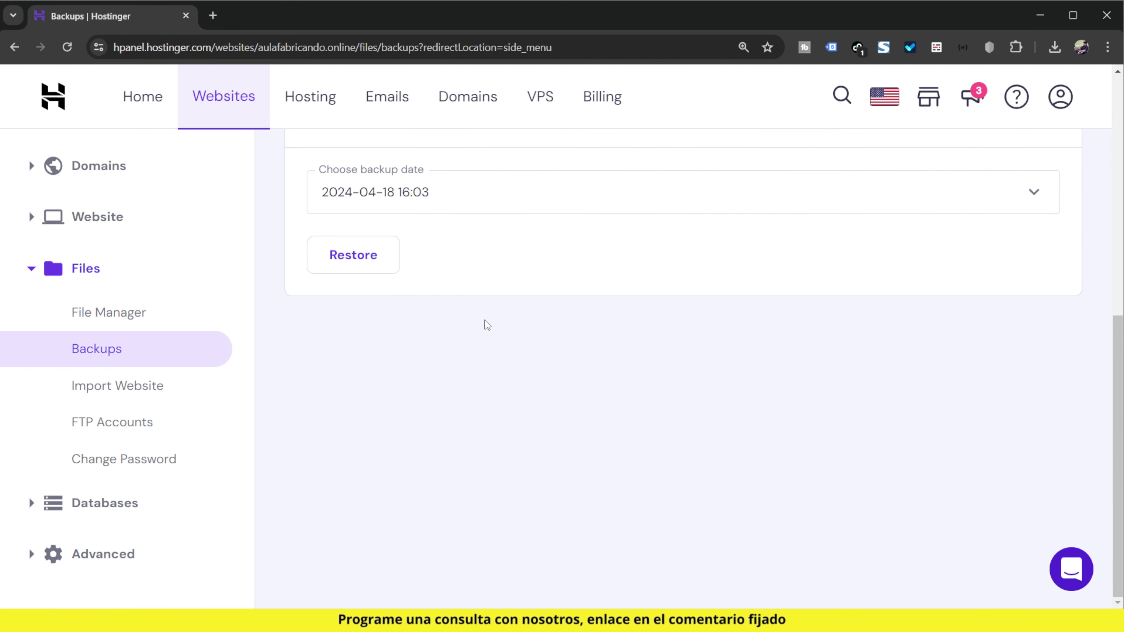
click(488, 198)
click(438, 198)
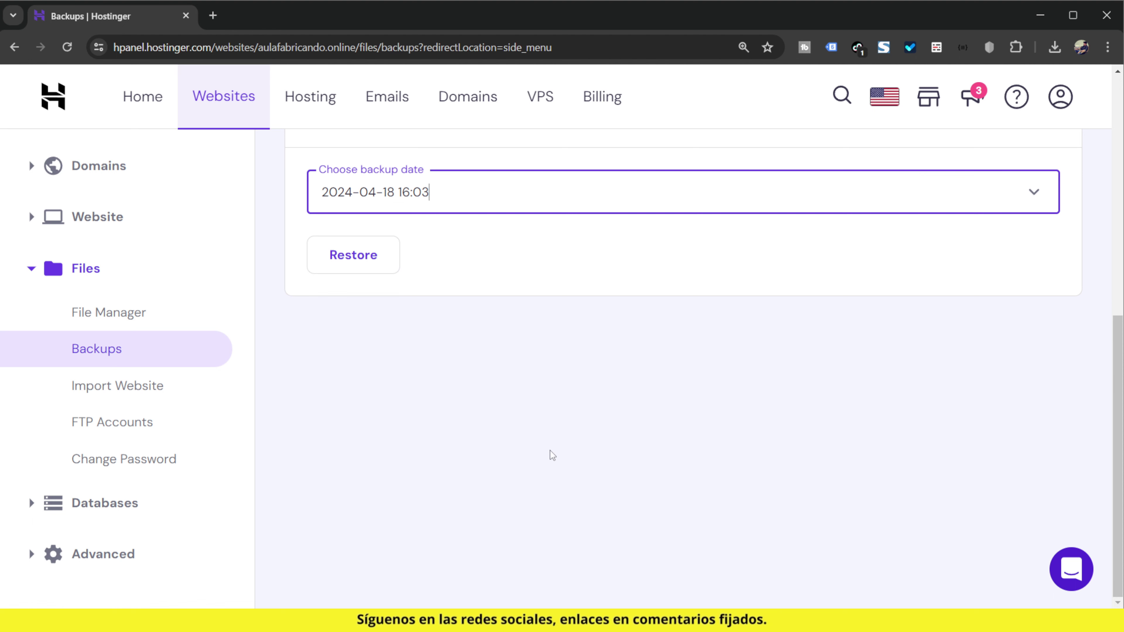
scroll(568, 505, up, 2)
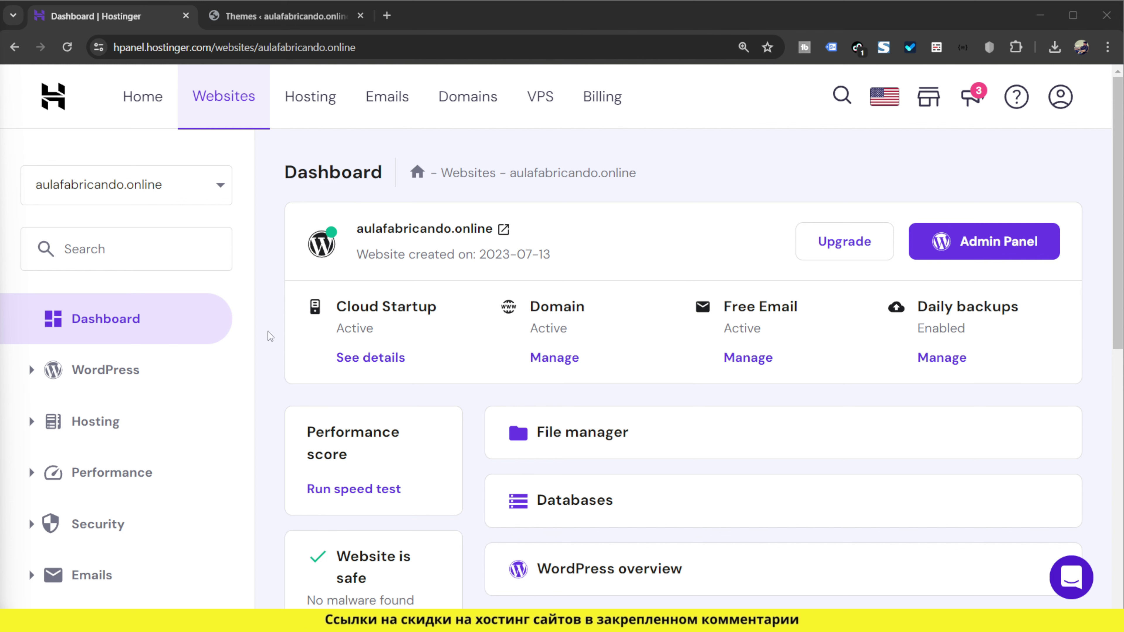
Open the File Manager on the files of aulafabricando.online
scroll(183, 420, down, 10)
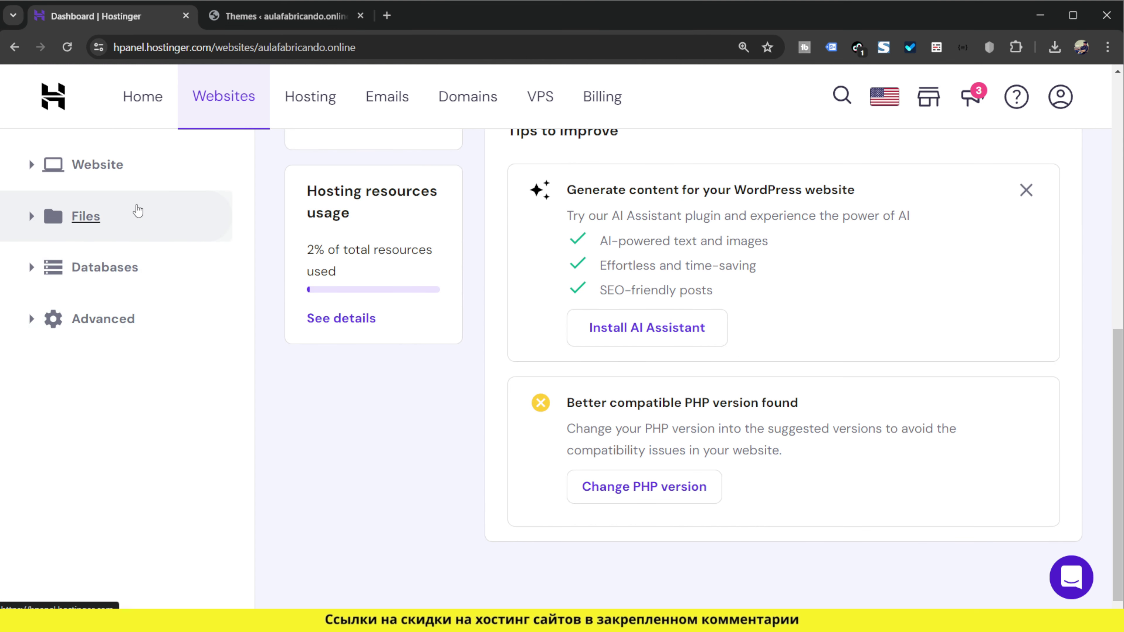
click(138, 214)
click(108, 258)
click(461, 279)
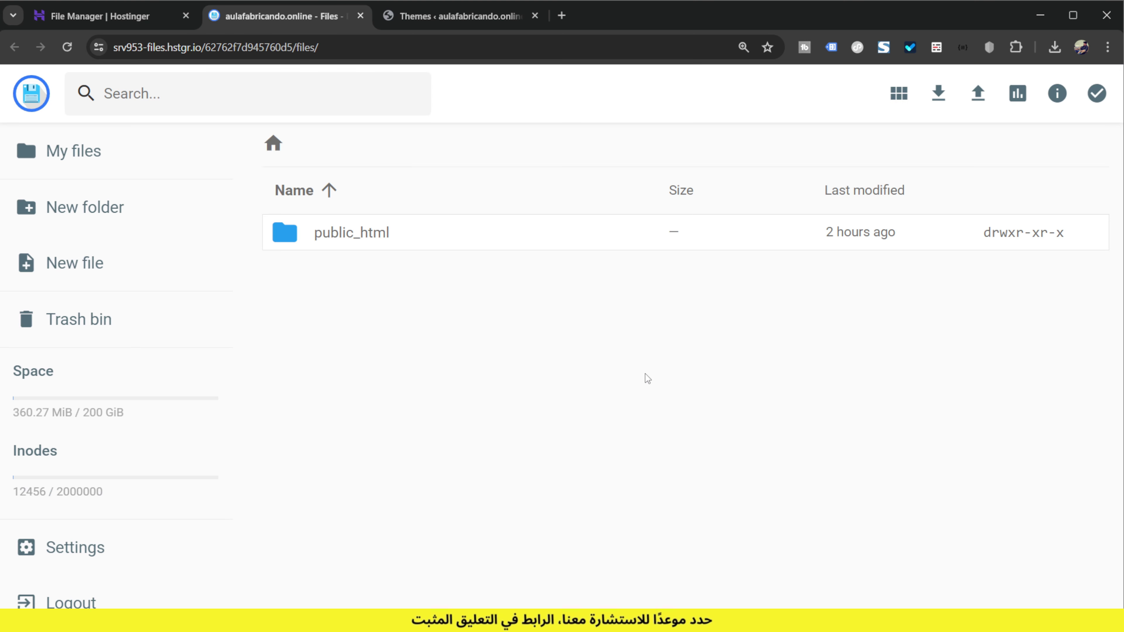
Open the public_html folder and select the wp-config.php file
double_click(382, 242)
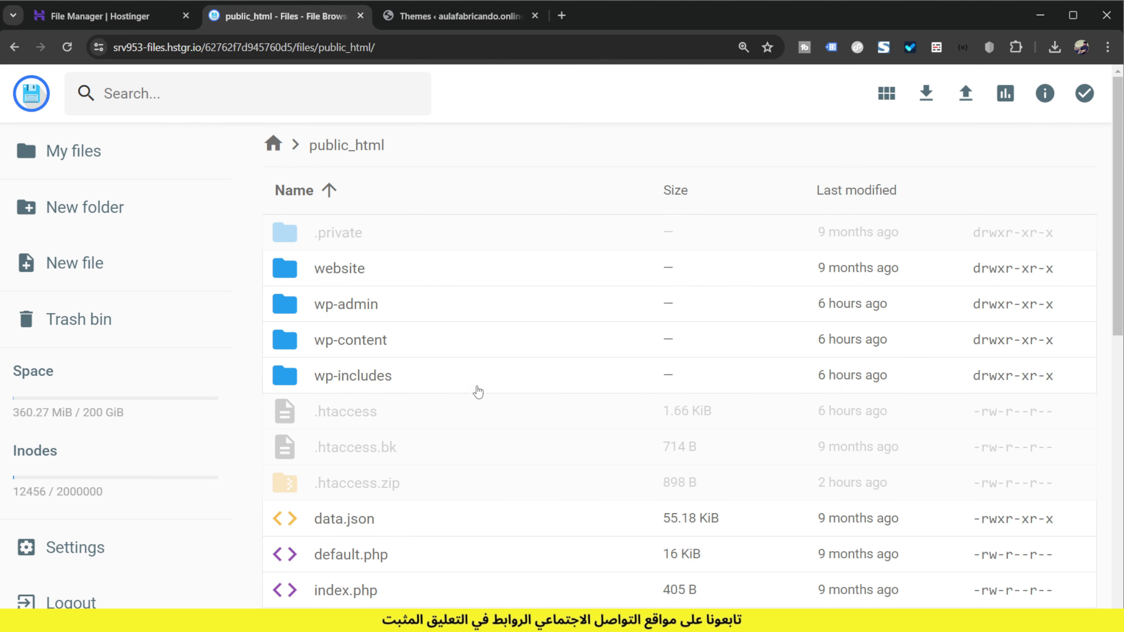
scroll(479, 399, down, 3)
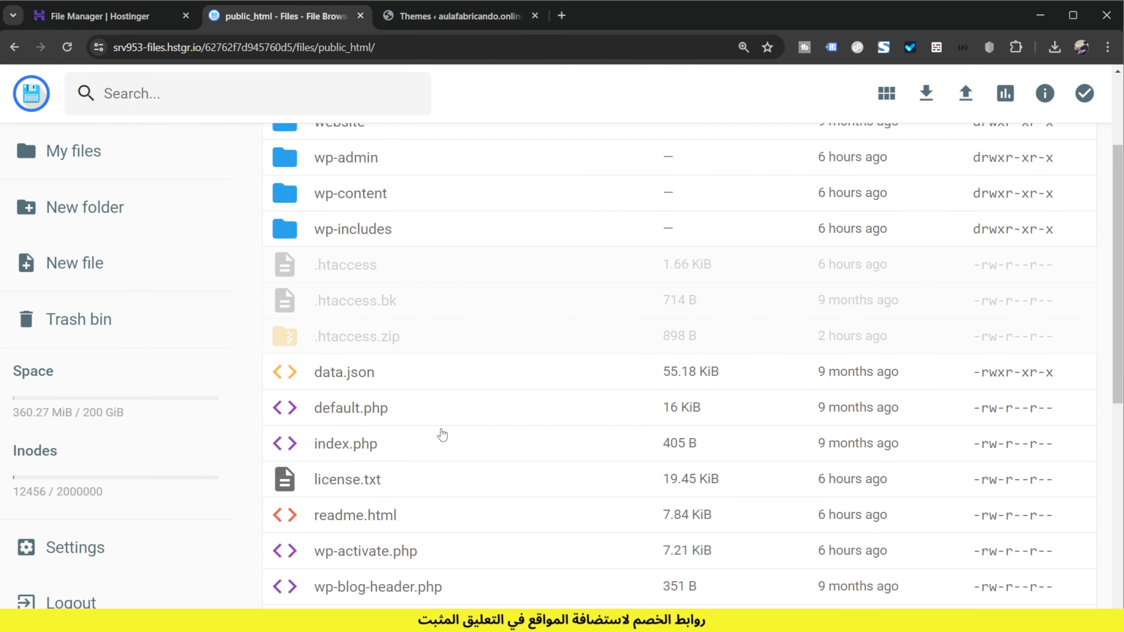
scroll(439, 432, down, 5)
click(416, 477)
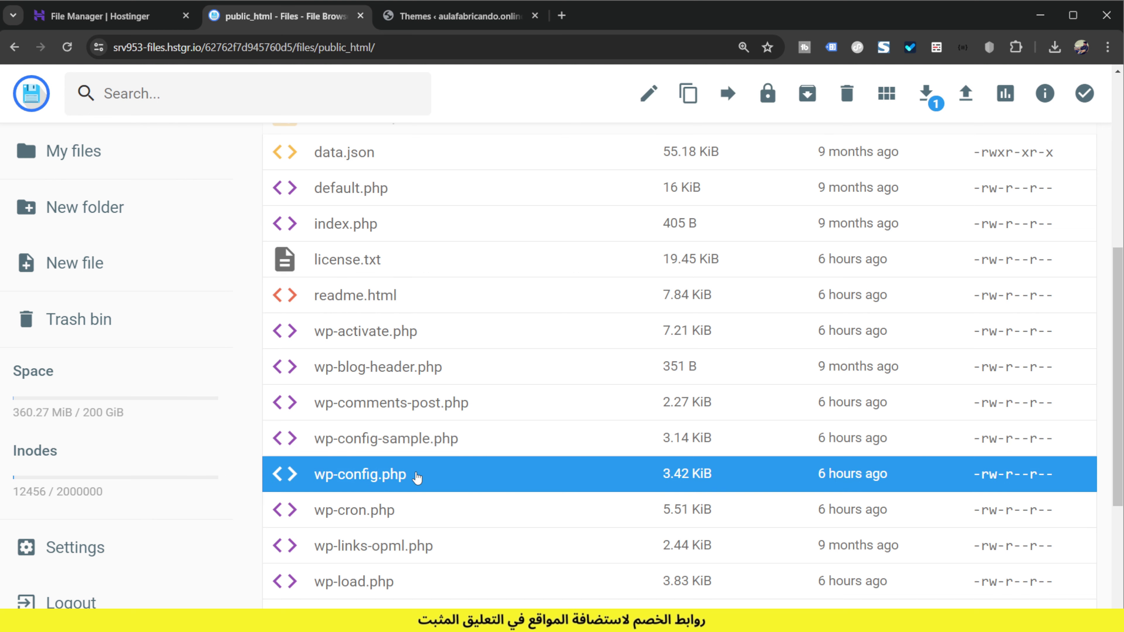
Open wp-config.php and, below the ABSPATH block, add defines setting WP_DEBUG true, WP_DEBUG_DISPLAY false and WP_DEBUG_LOG true, followed by a line break
double_click(416, 476)
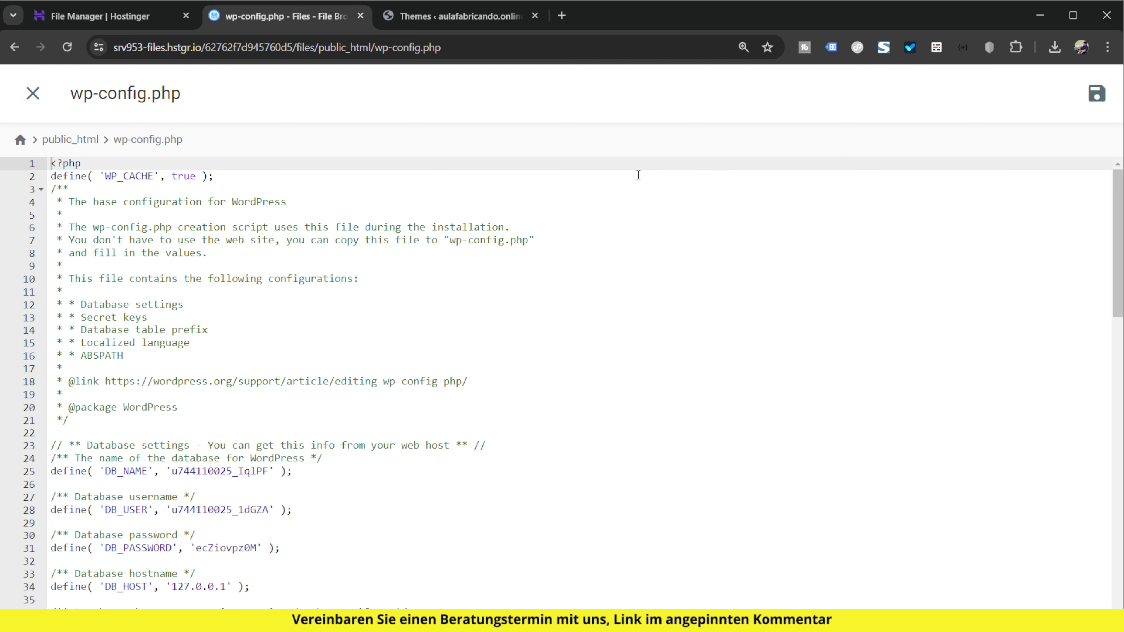
scroll(519, 368, down, 20)
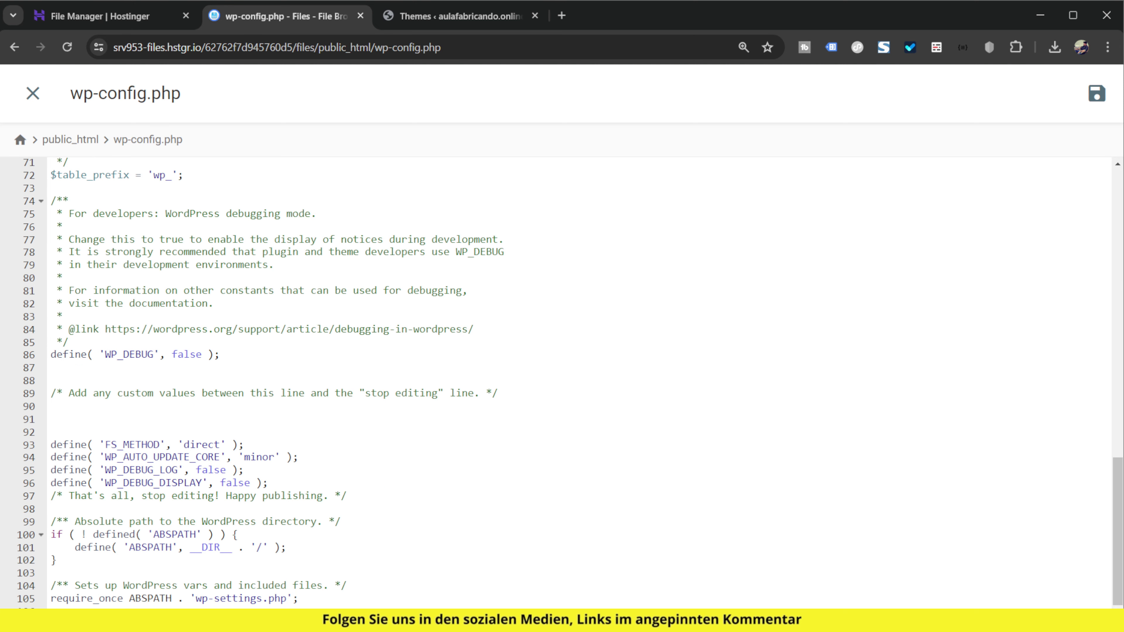
click(126, 573)
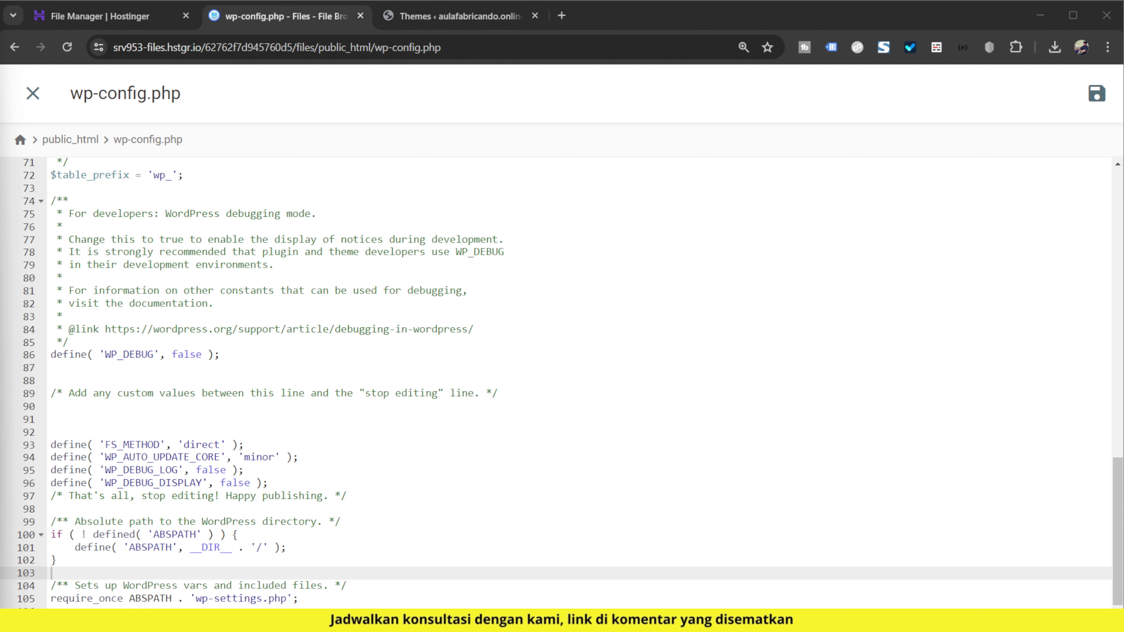
text(define( 'WP_DEBUG', true ); define( 'WP_DEBUG_DISPLAY', false ); define( 'WP_DEBUG_LOG', true );)
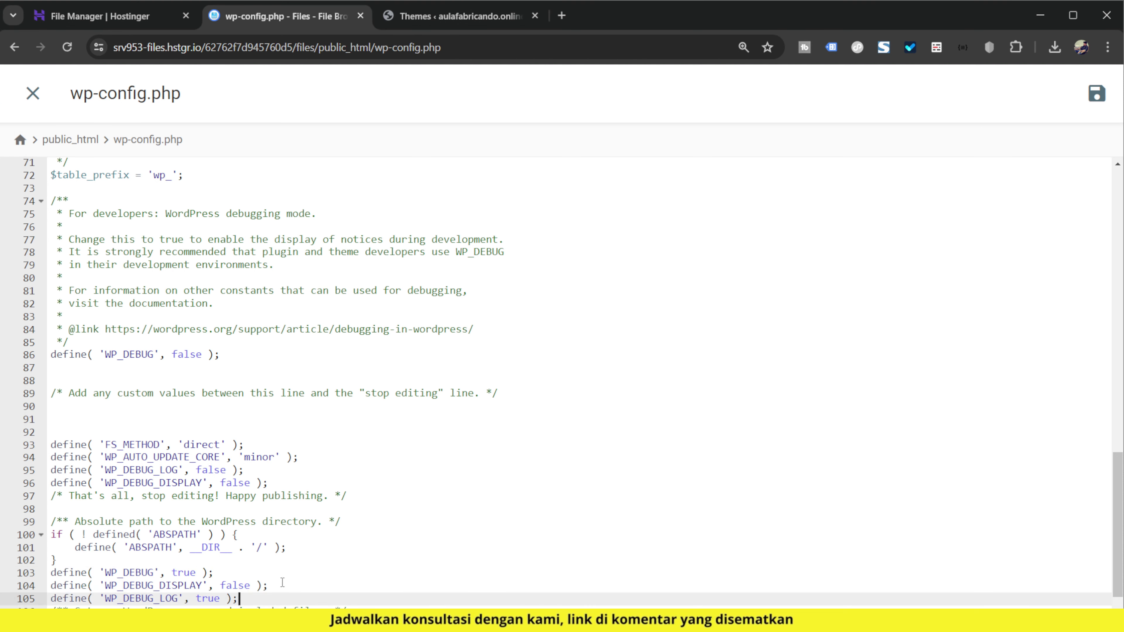
scroll(426, 555, down, 1)
key(Return)
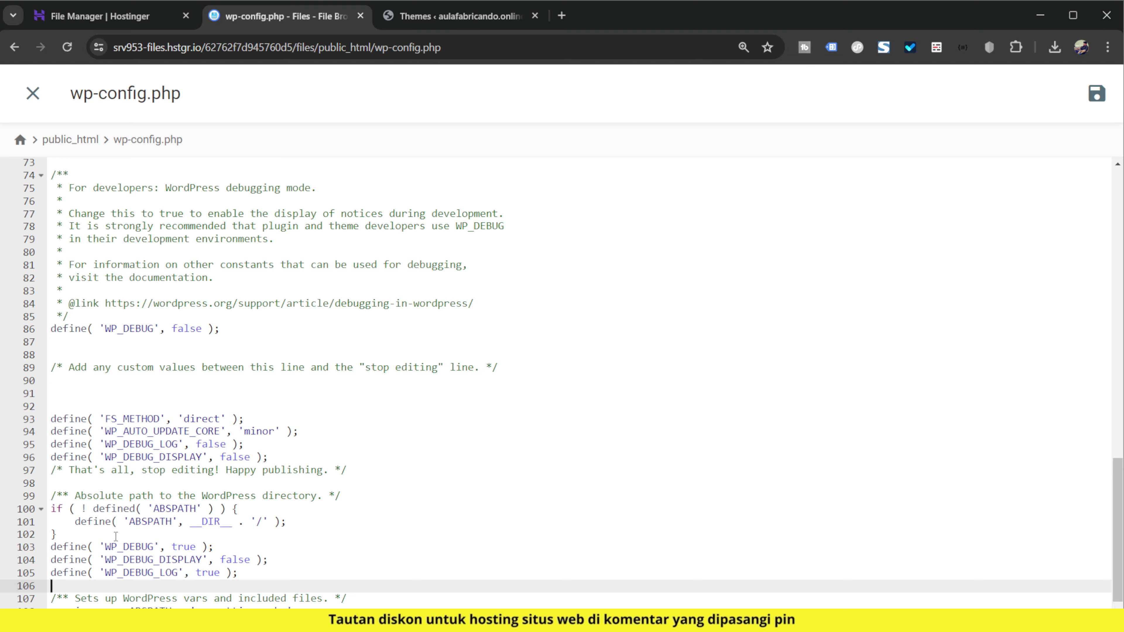
Insert a blank line between the ABSPATH block and the new debug defines, and save and close wp-config.php
key(ctrl+plus)
key(ctrl+plus)
key(ctrl+plus)
scroll(295, 487, down, 4)
click(258, 467)
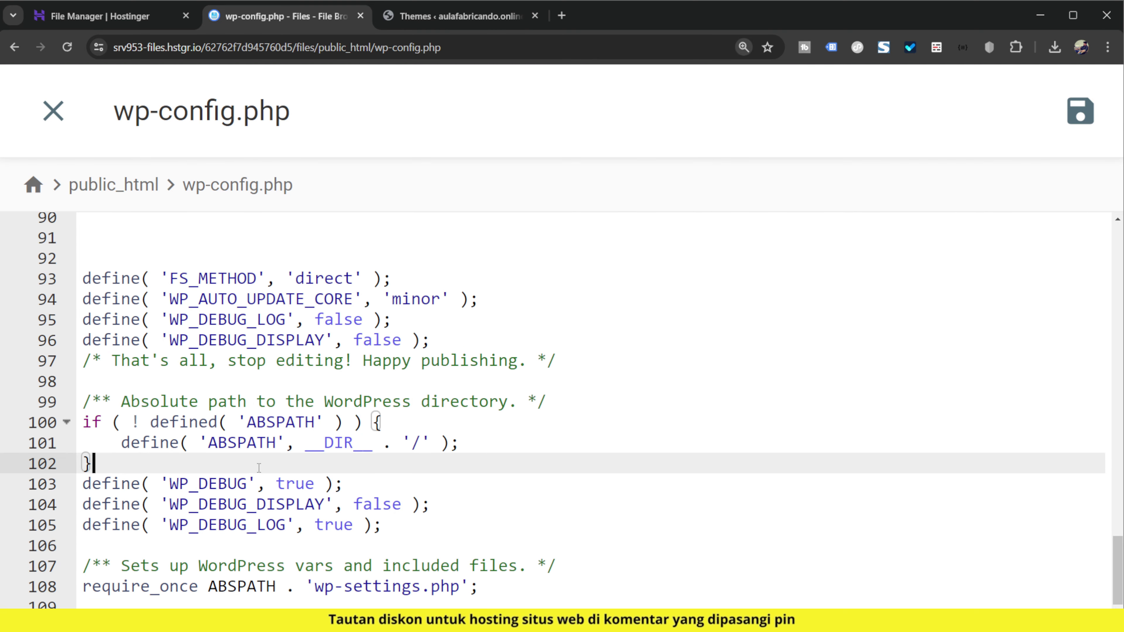
key(Return)
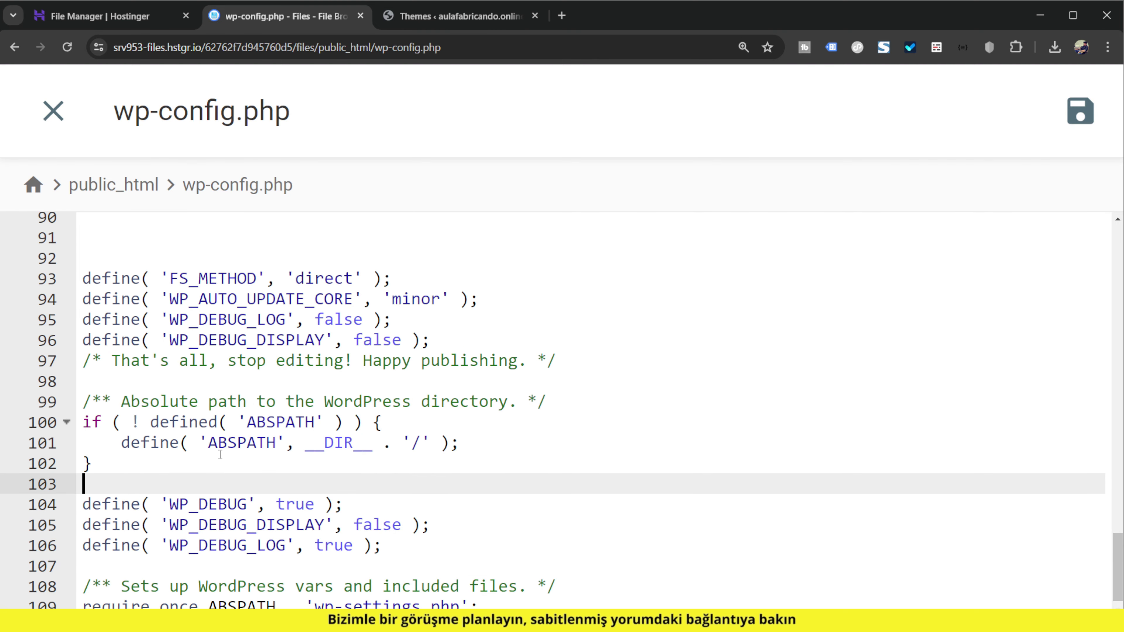
scroll(392, 493, down, 1)
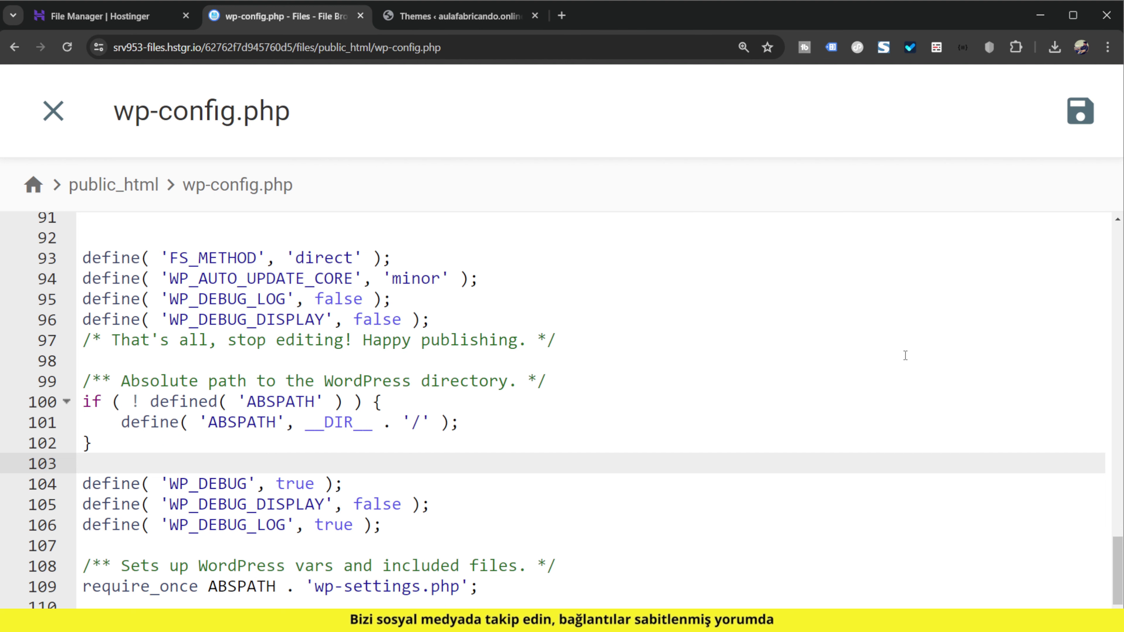
click(1077, 113)
click(57, 116)
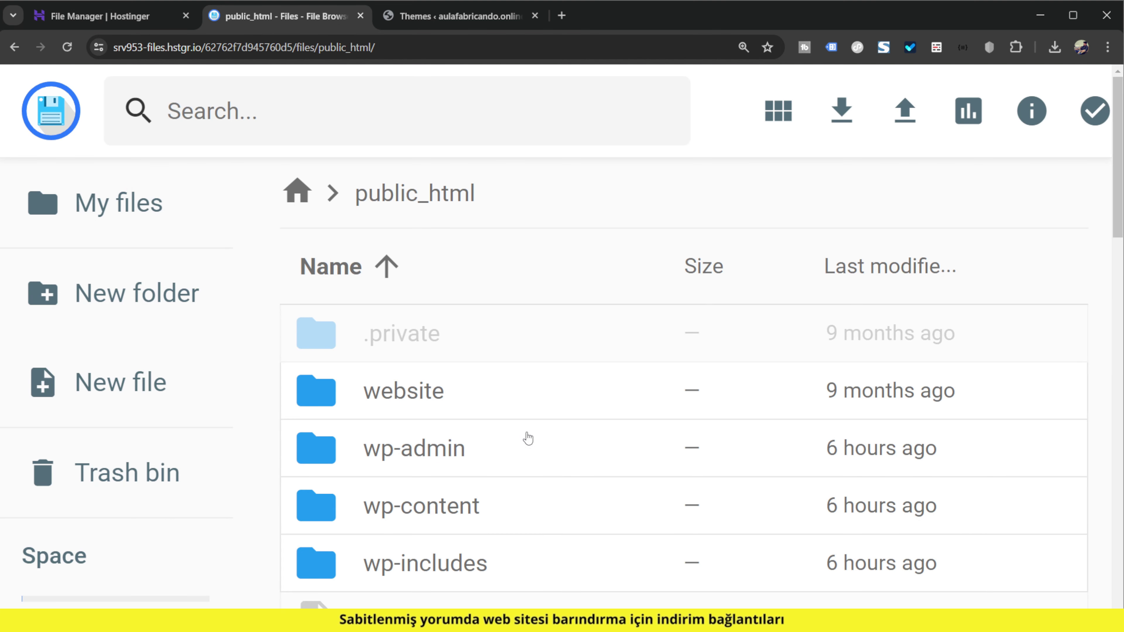
Open the wp-content folder inside public_html and look through its files
key(ctrl+minus)
key(ctrl+minus)
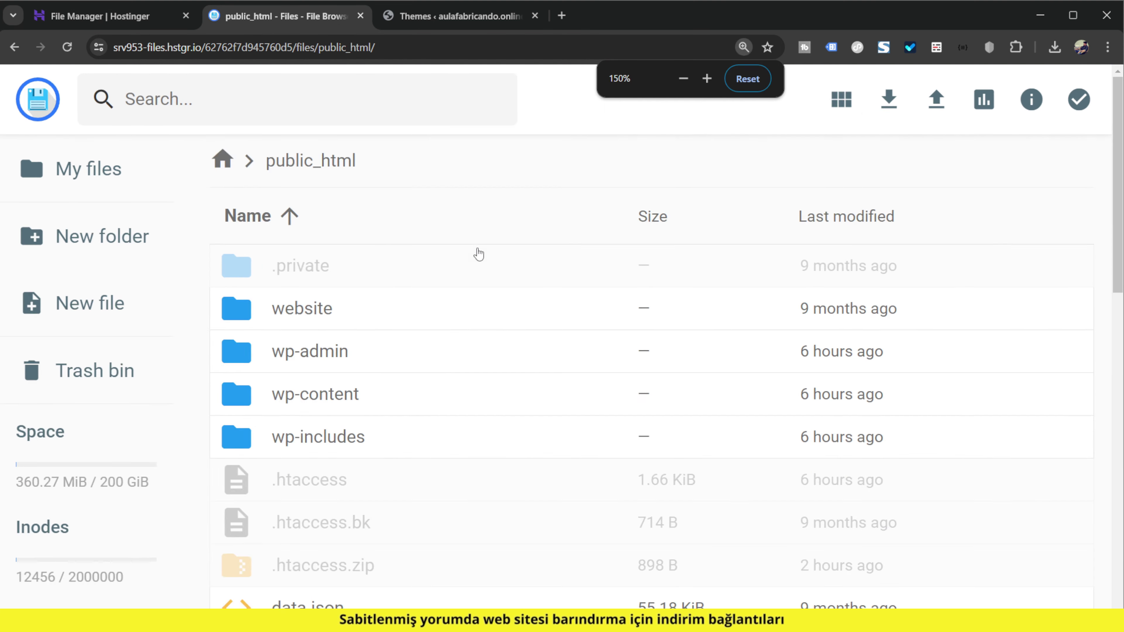
key(ctrl+minus)
key(ctrl+plus)
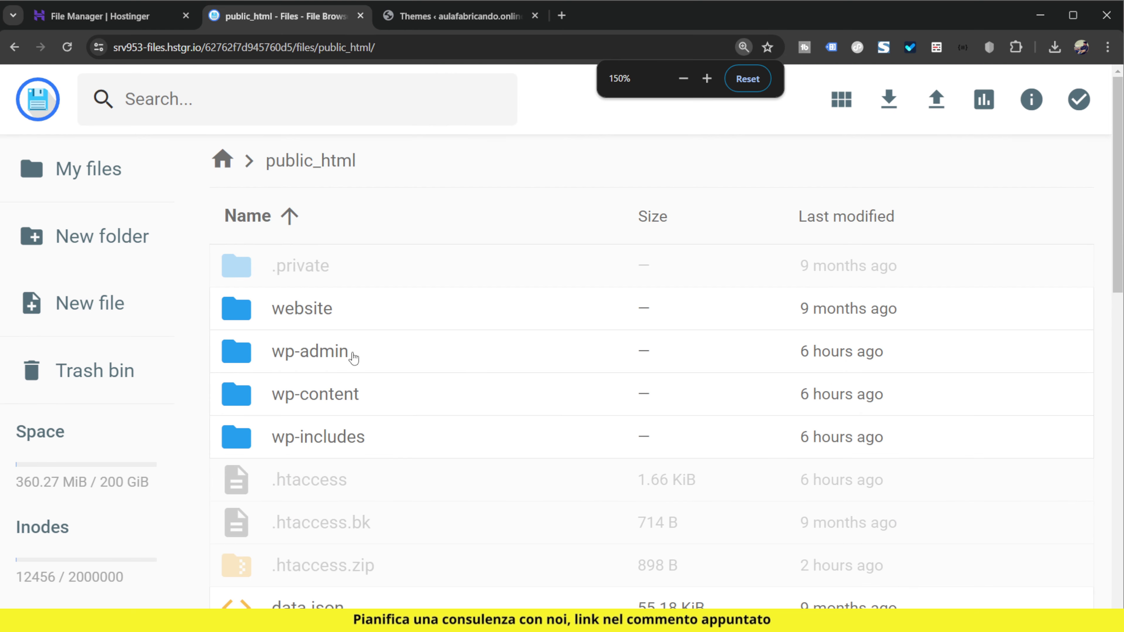
double_click(359, 403)
scroll(455, 448, down, 3)
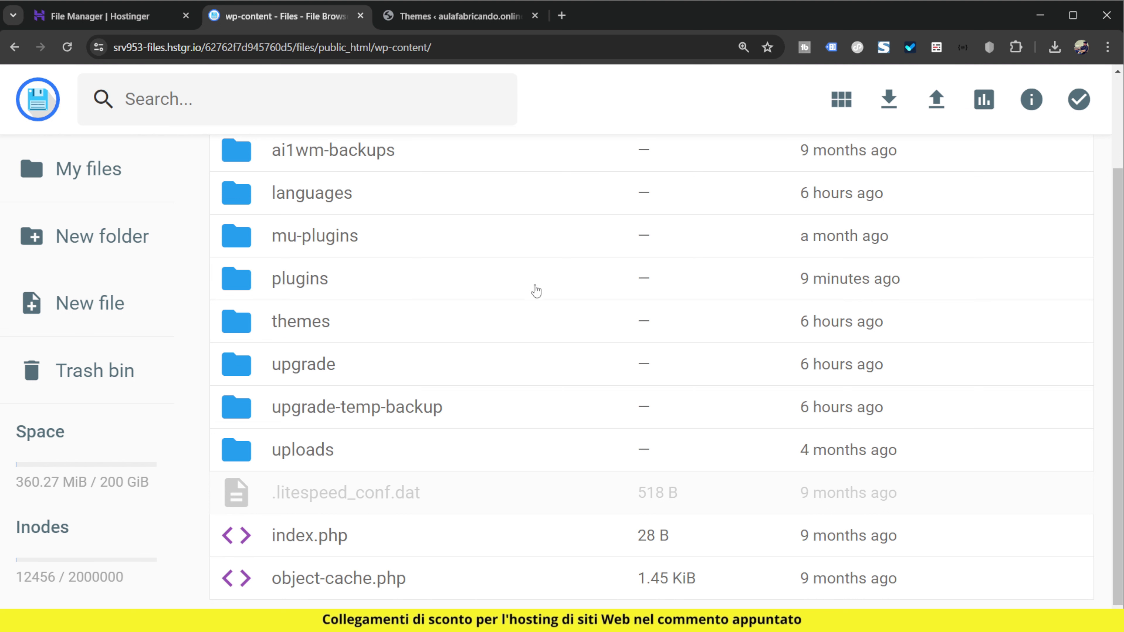
Reload the WordPress Themes page, and check and refresh the wp-content folder listing for new files
click(431, 16)
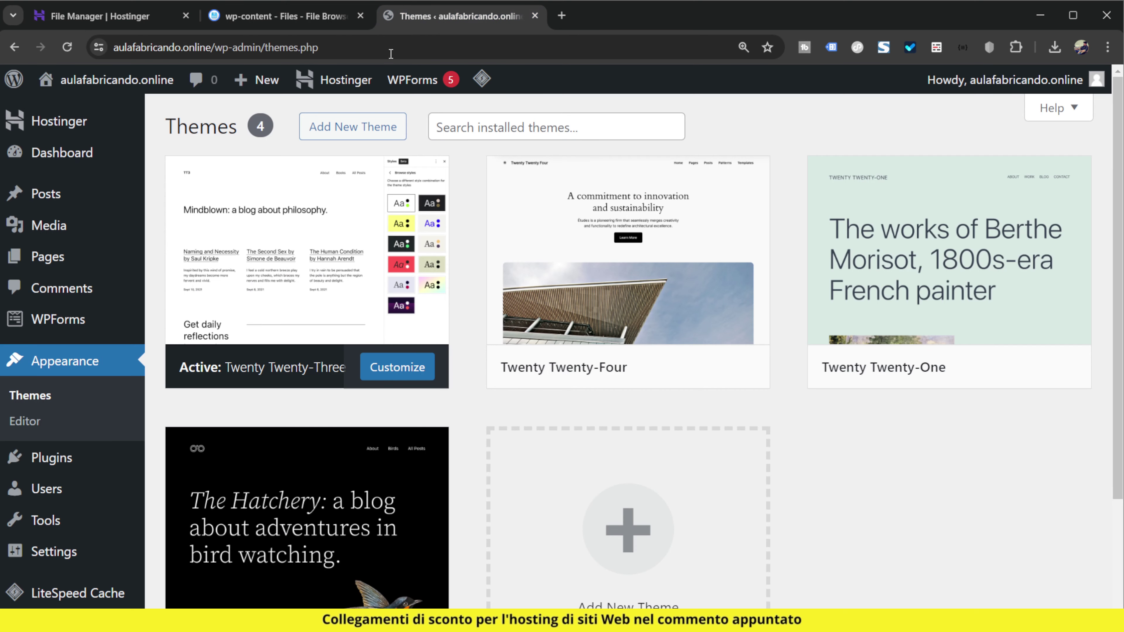
key(F5)
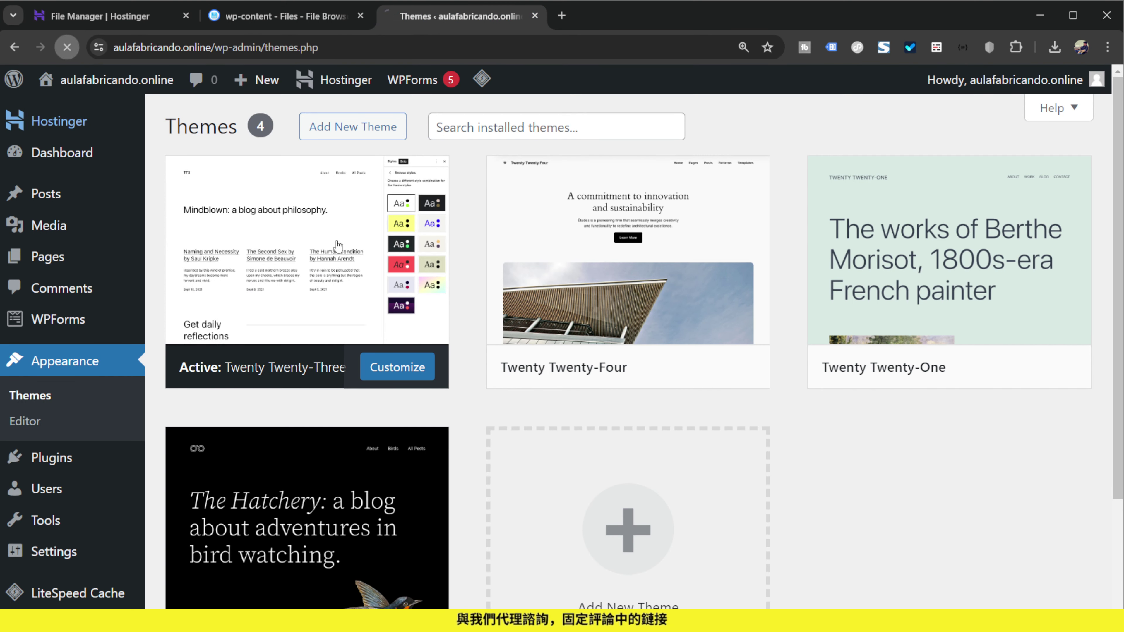
click(312, 21)
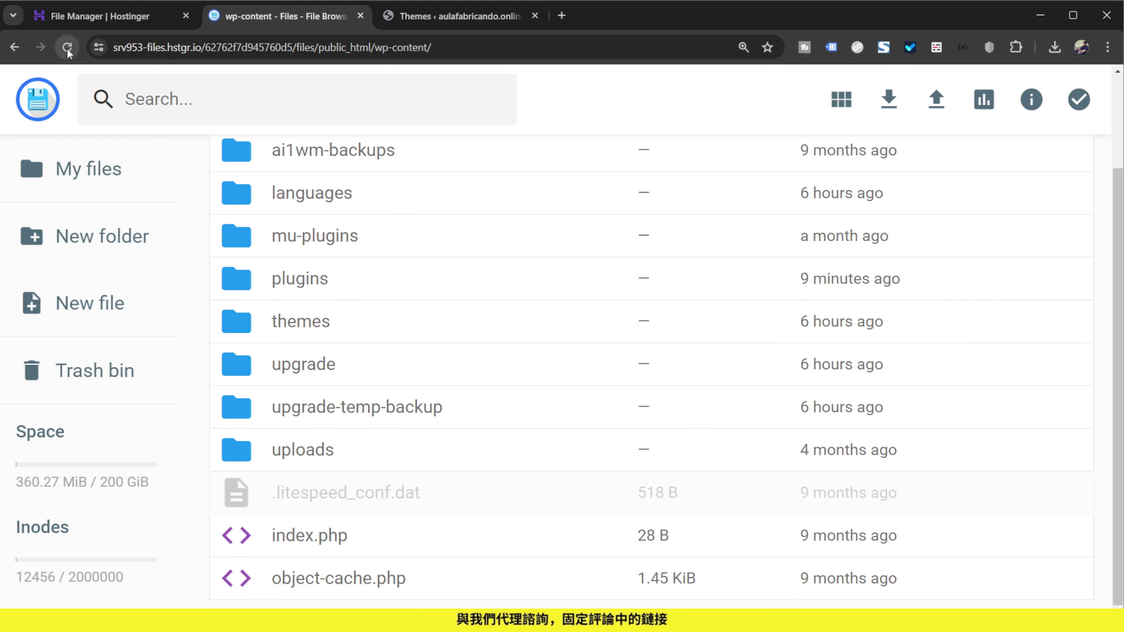
scroll(595, 395, up, 3)
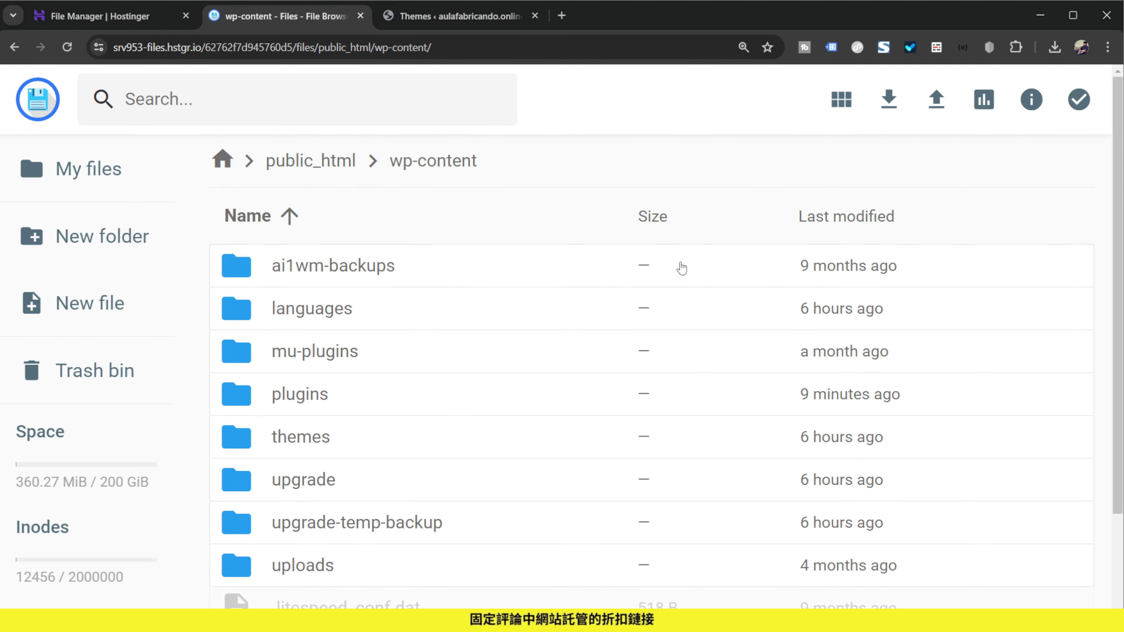
scroll(547, 399, down, 3)
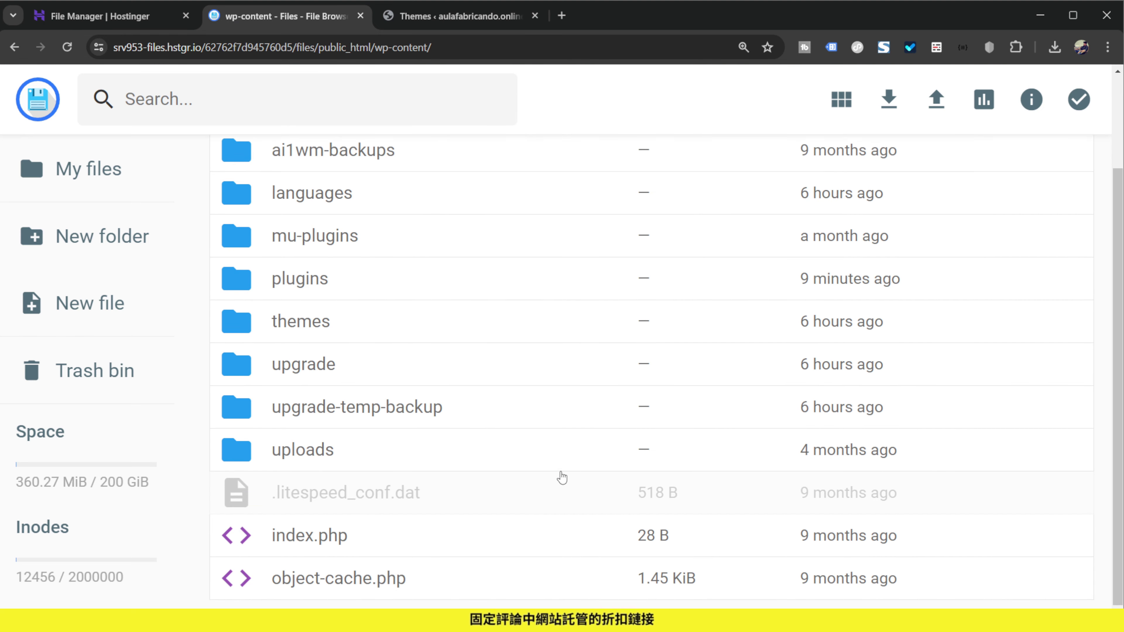
click(67, 47)
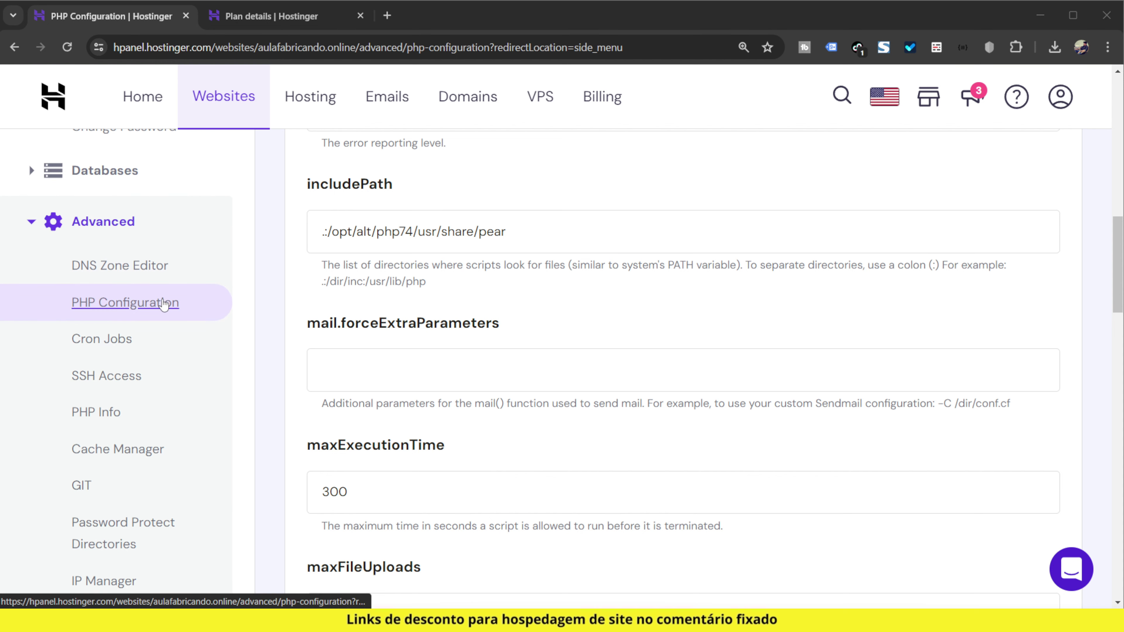
Set memoryLimit to 1024M in the PHP options of aulafabricando.online
scroll(647, 389, up, 15)
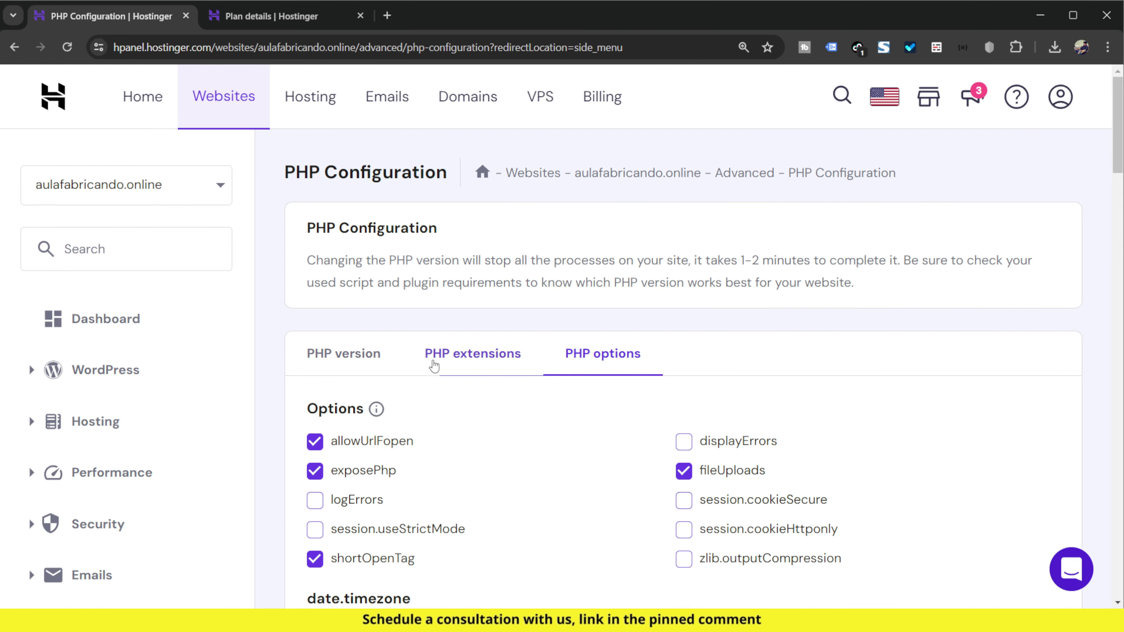
scroll(744, 389, down, 12)
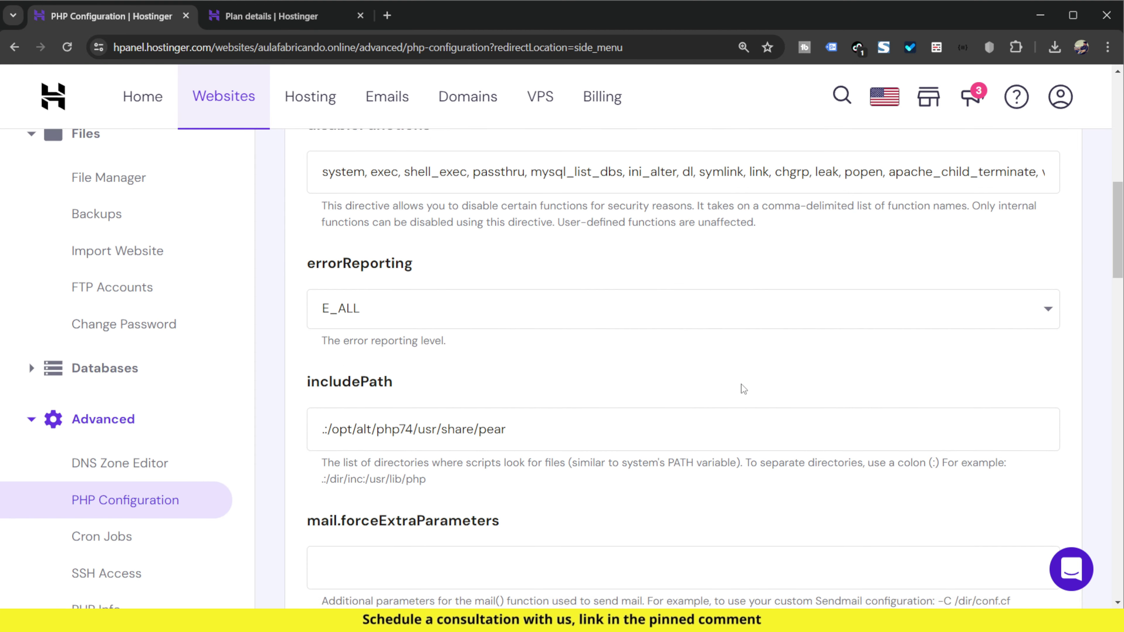
scroll(741, 384, down, 12)
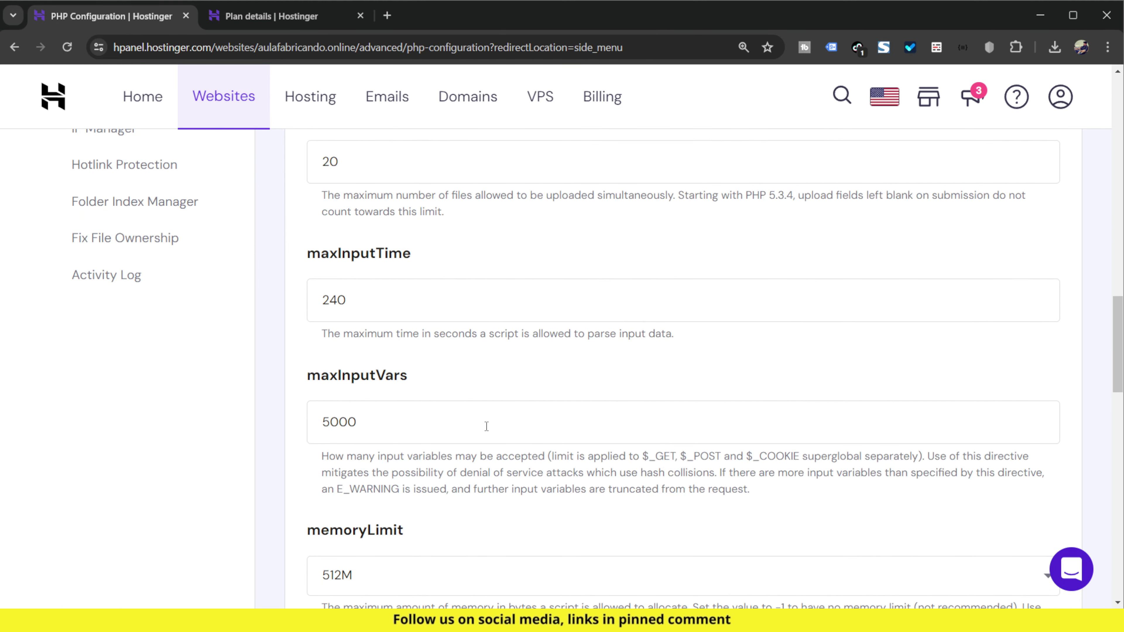
scroll(486, 426, down, 2)
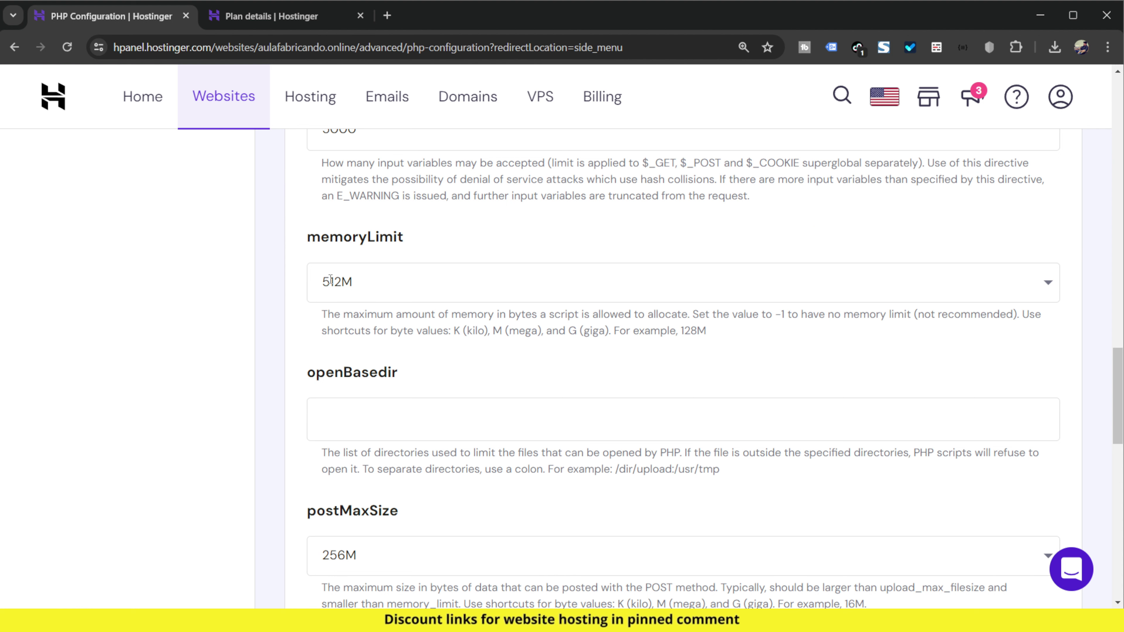
click(340, 282)
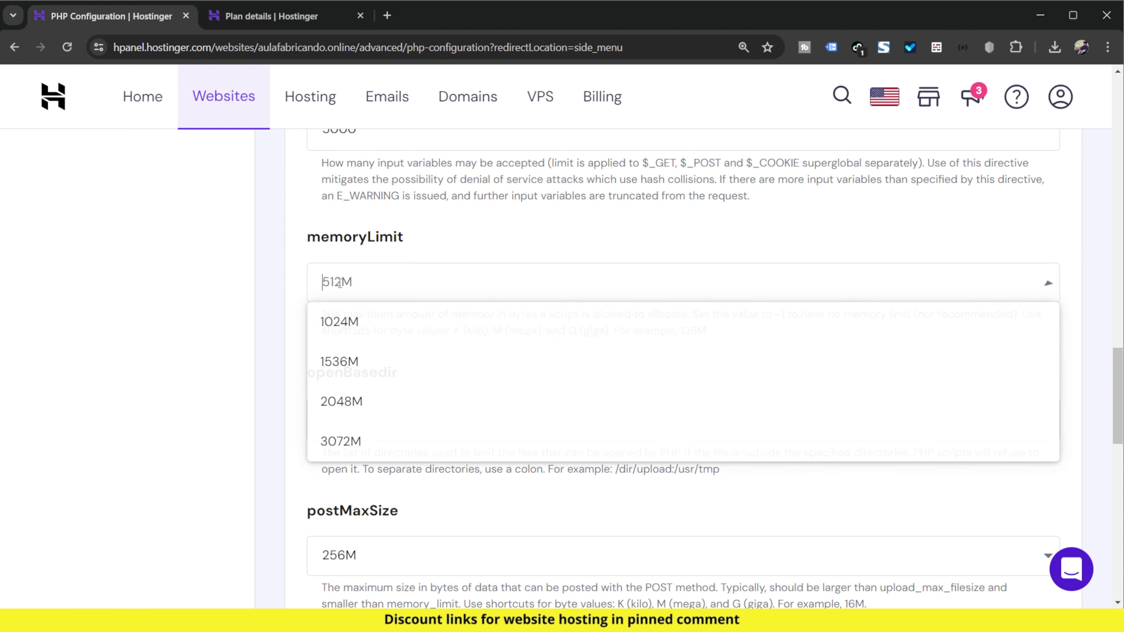
click(364, 325)
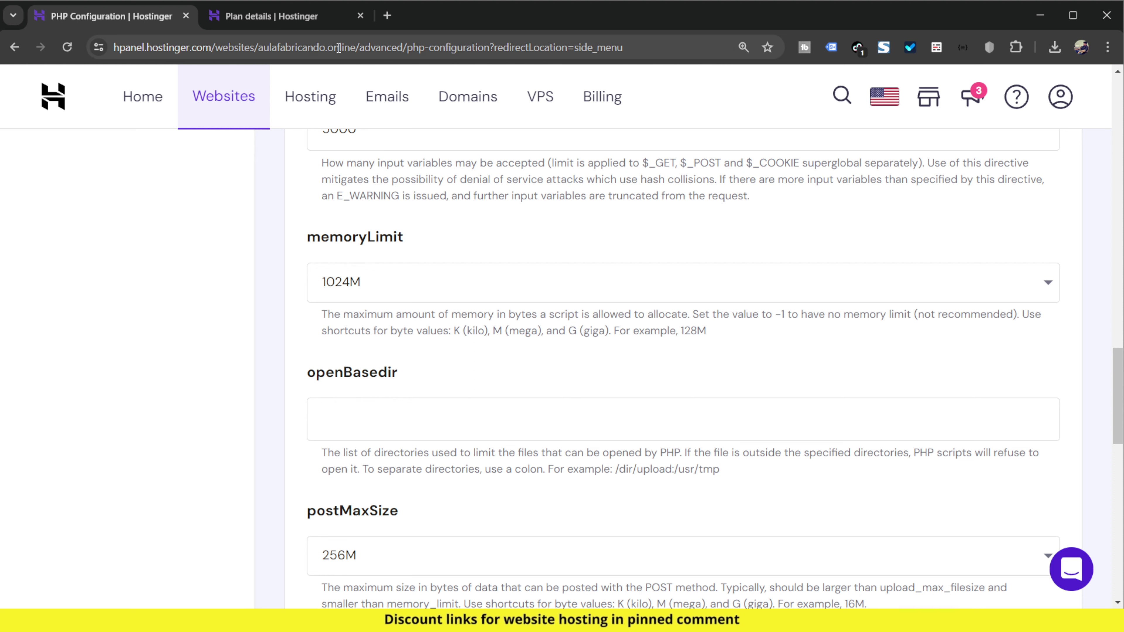
Check the RAM allowance in the hosting plan details
click(270, 16)
drag(491, 297, 569, 298)
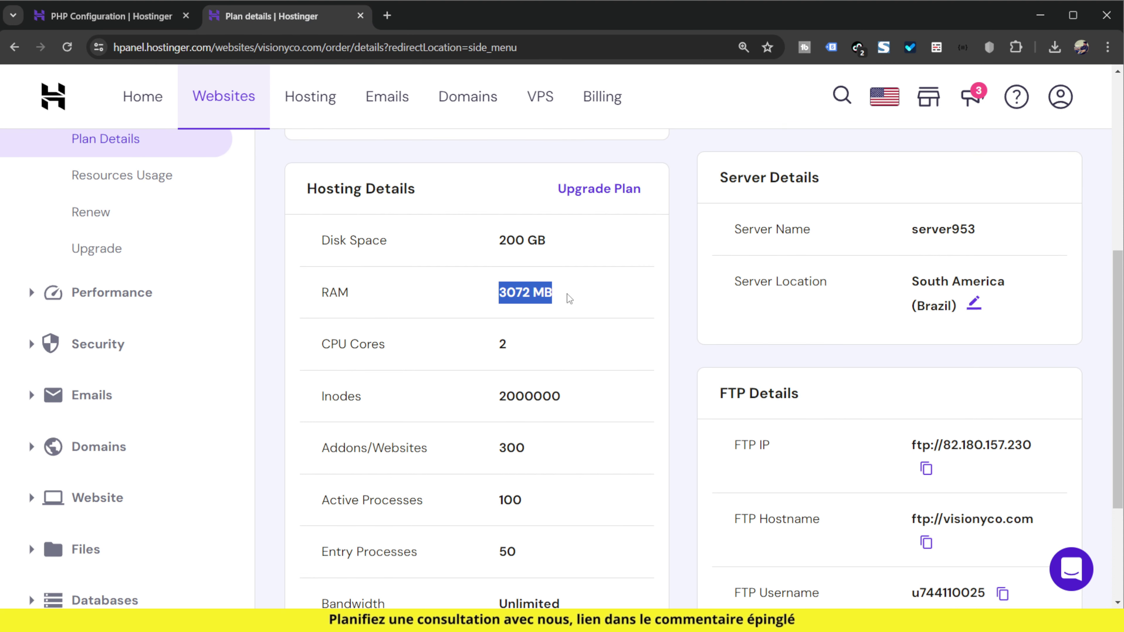
click(540, 308)
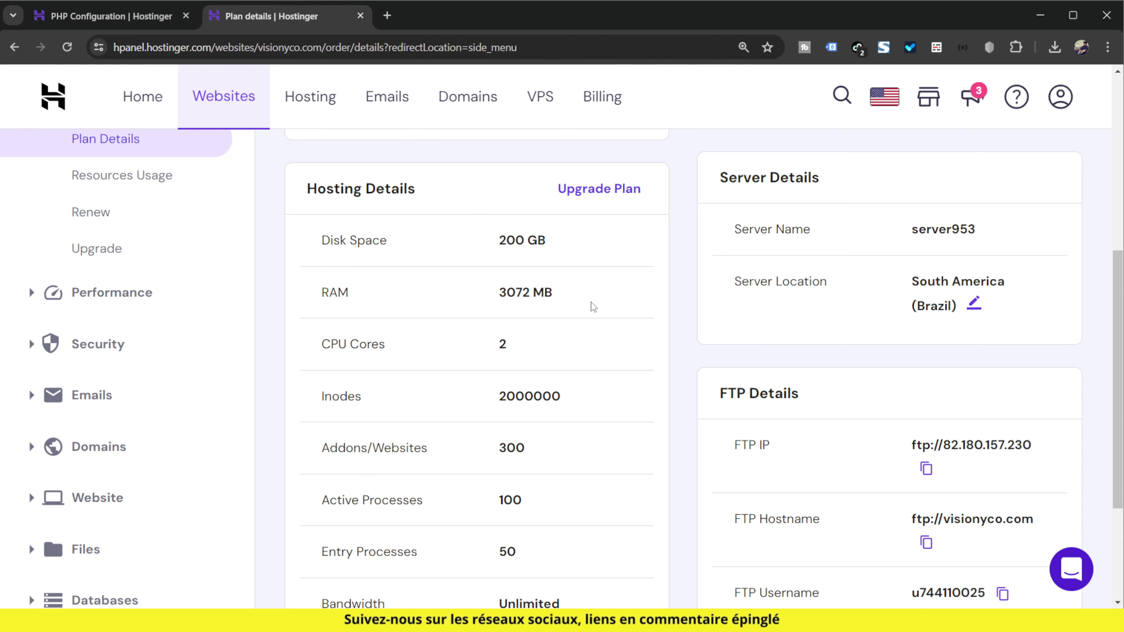
Return to the PHP configuration and save the changed PHP options
click(157, 13)
scroll(510, 409, down, 15)
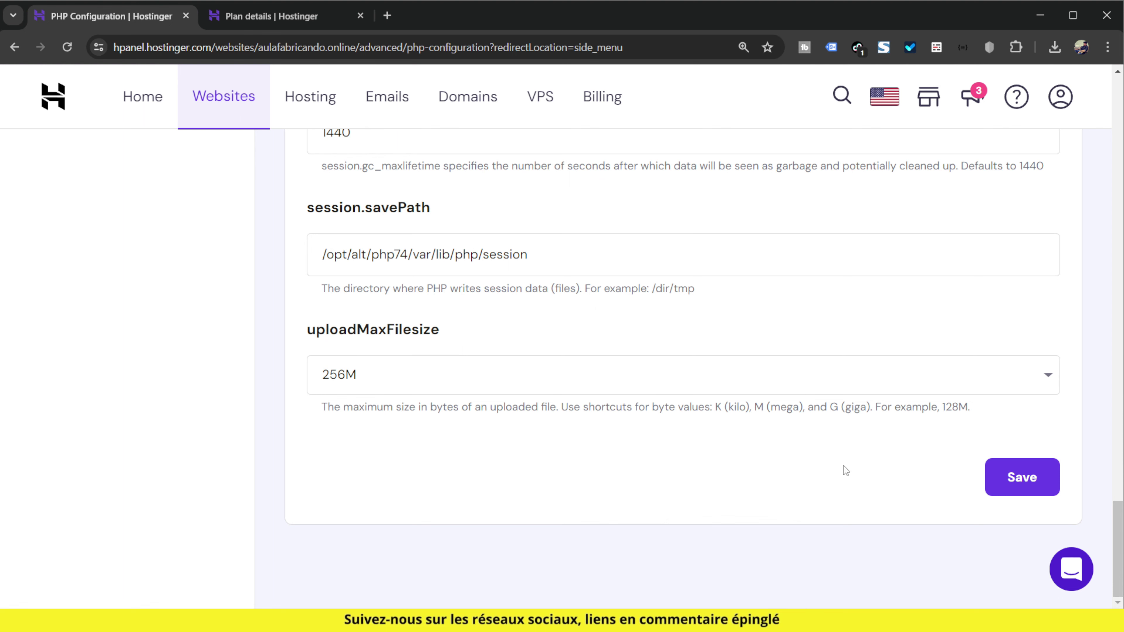
click(1021, 481)
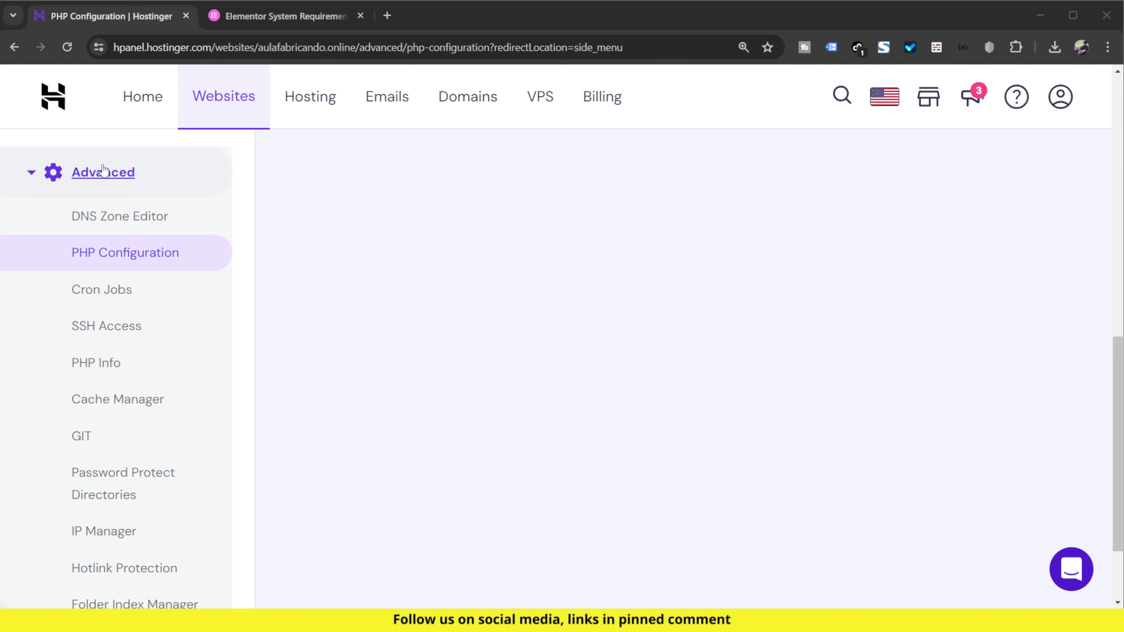
Review which built-in and optional PHP extensions are enabled in the site's PHP configuration
click(131, 253)
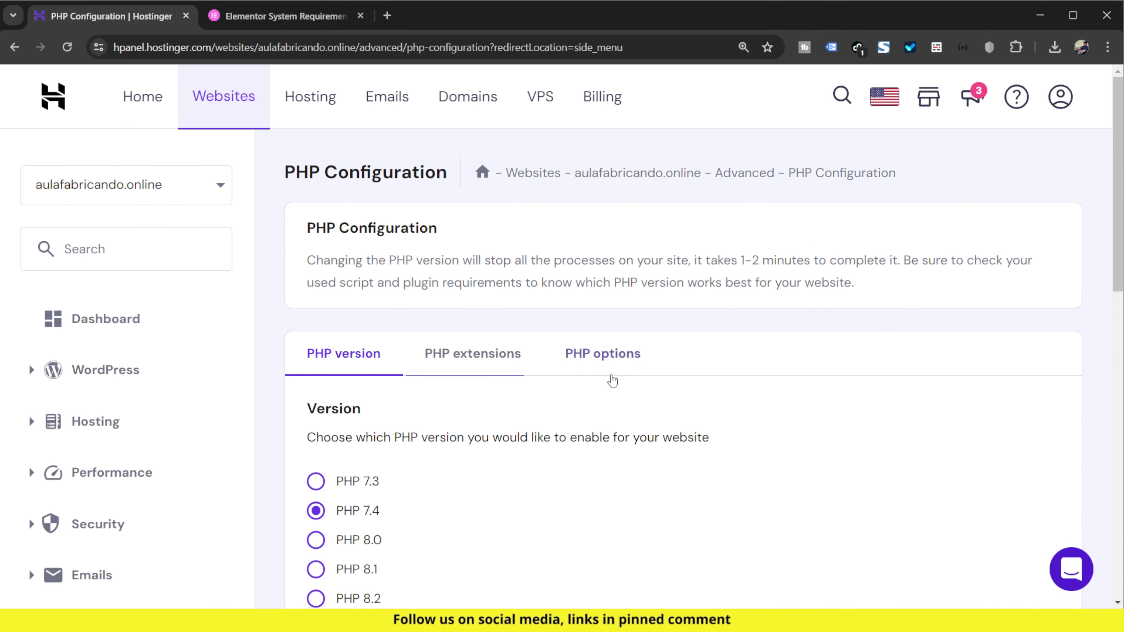
click(432, 355)
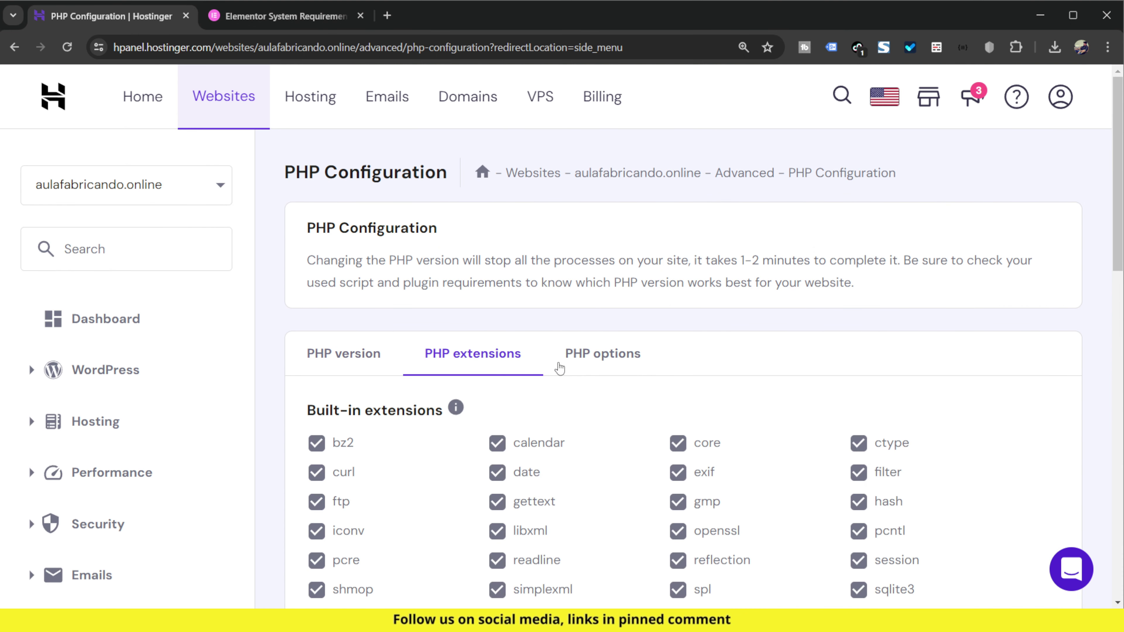
scroll(693, 372, down, 1)
scroll(693, 372, down, 3)
scroll(765, 425, down, 6)
scroll(761, 355, up, 6)
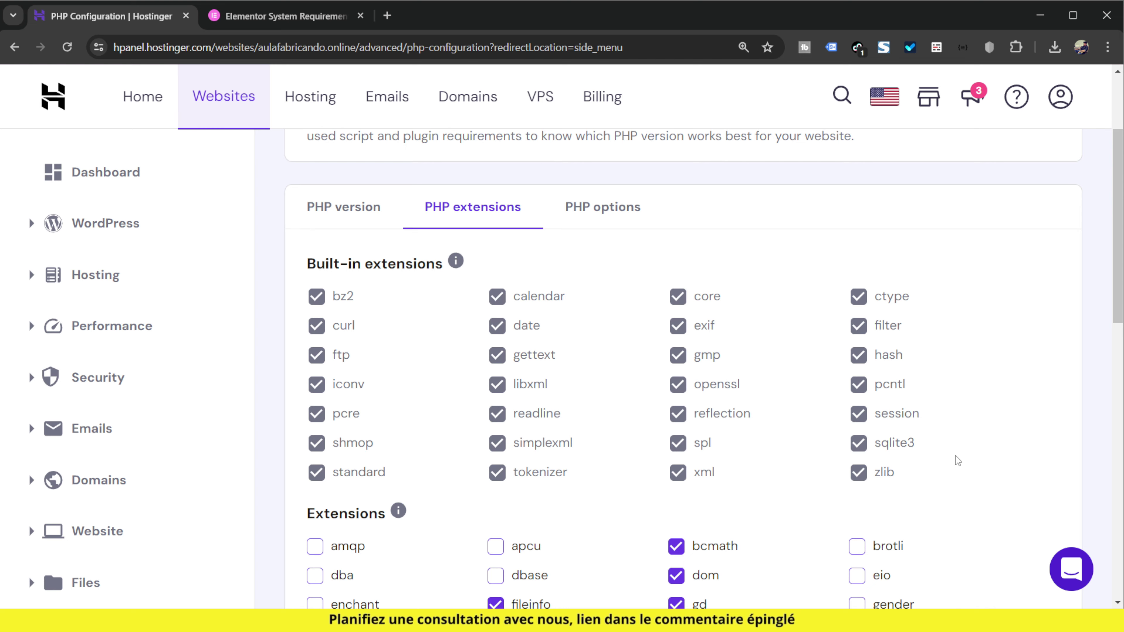
scroll(956, 459, down, 10)
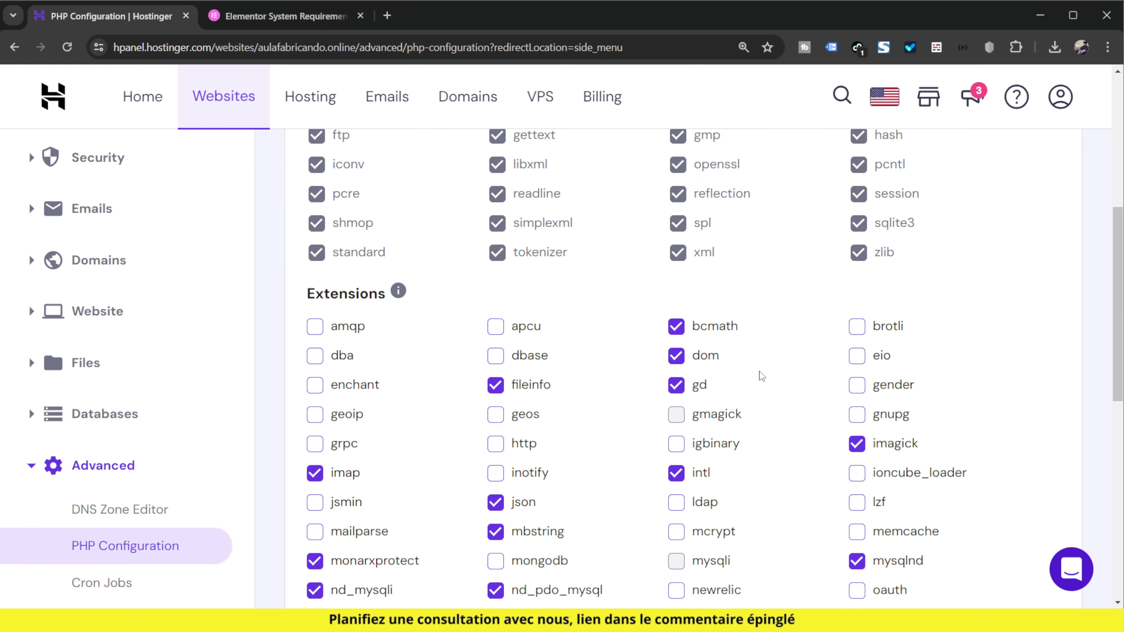
scroll(790, 421, down, 7)
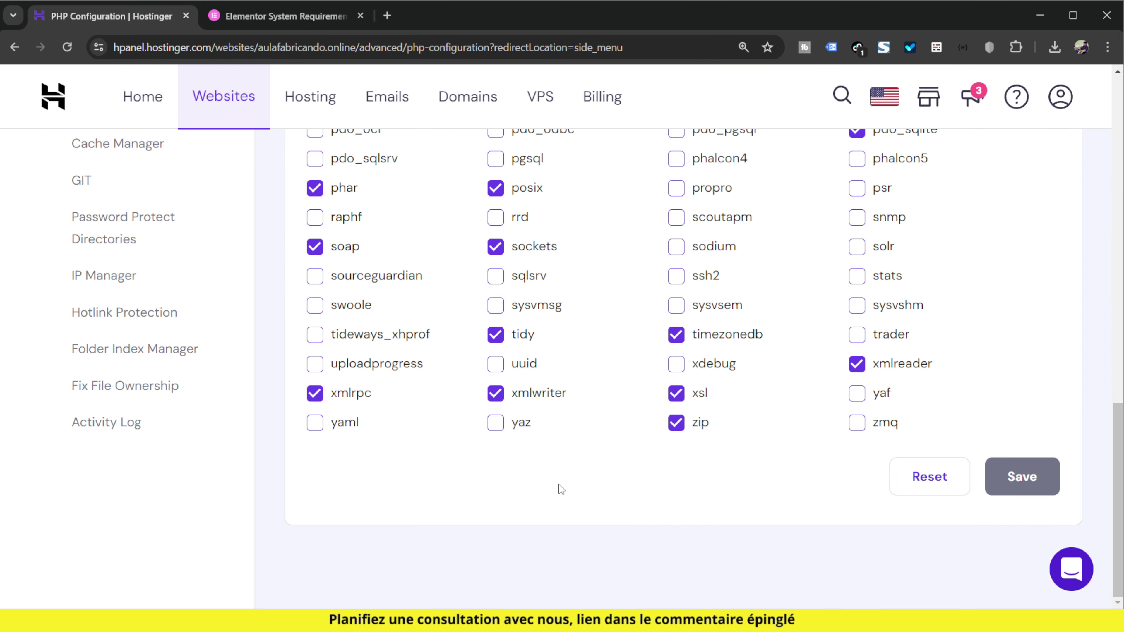
scroll(943, 426, up, 10)
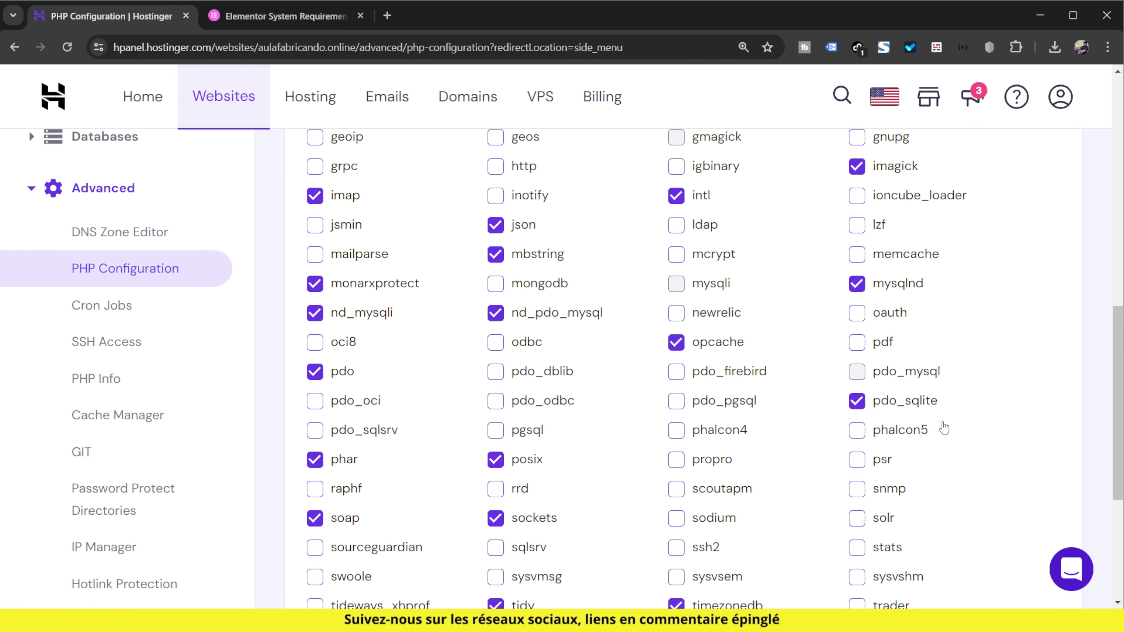
scroll(945, 426, up, 5)
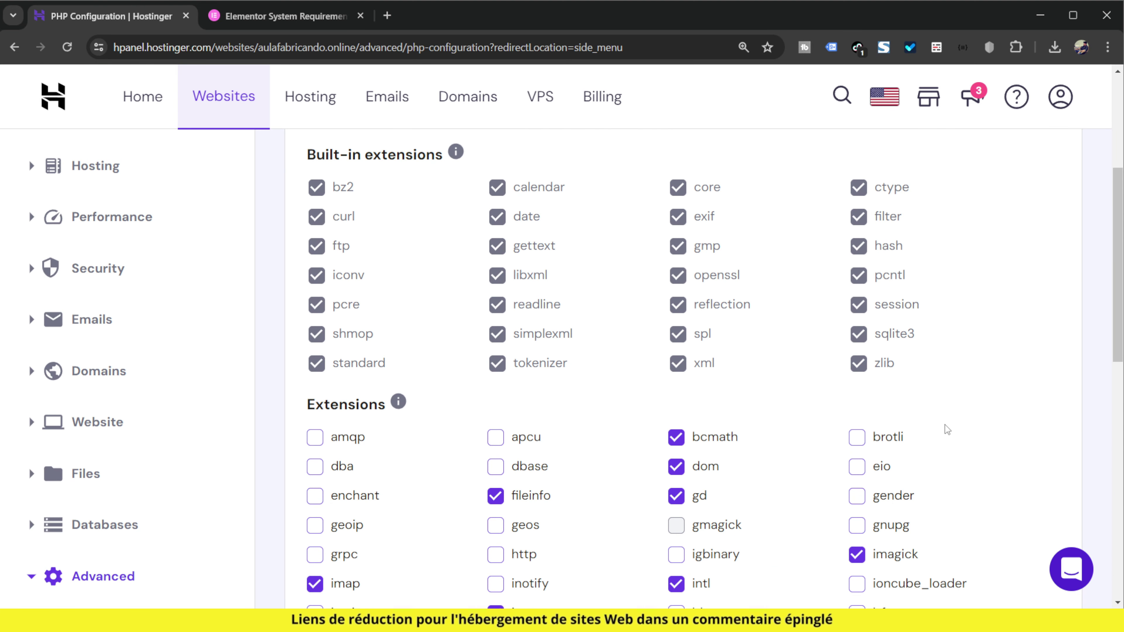
Review the optional PHP extensions and compare them with the Elementor System Requirements page before returning to the PHP configuration
scroll(867, 513, down, 5)
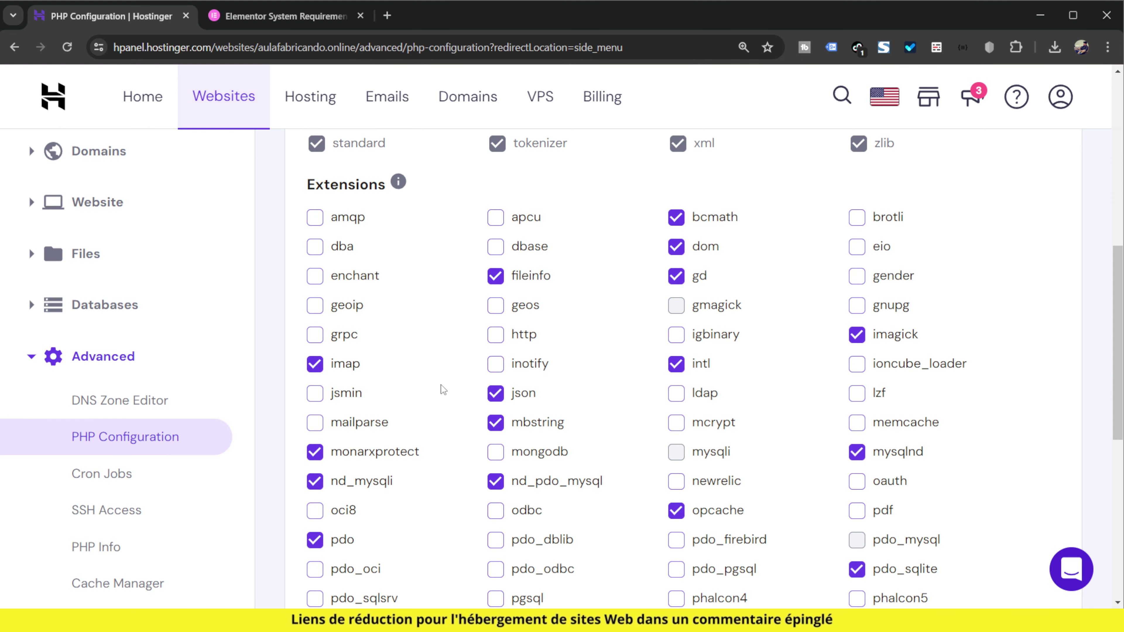
scroll(823, 390, down, 5)
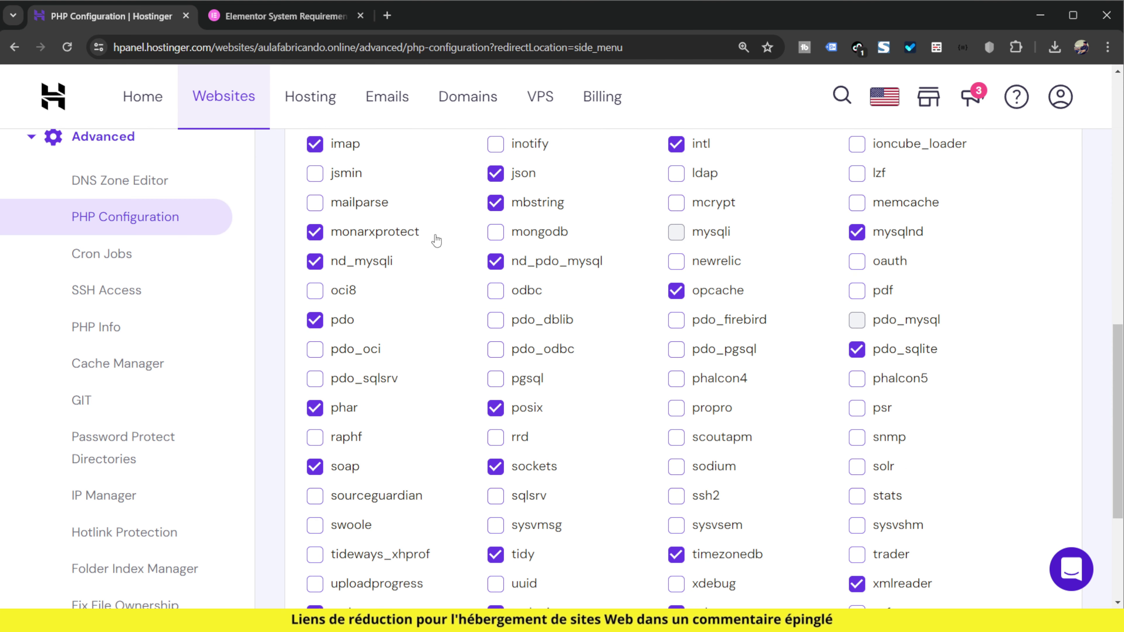
scroll(760, 429, down, 5)
scroll(770, 434, up, 13)
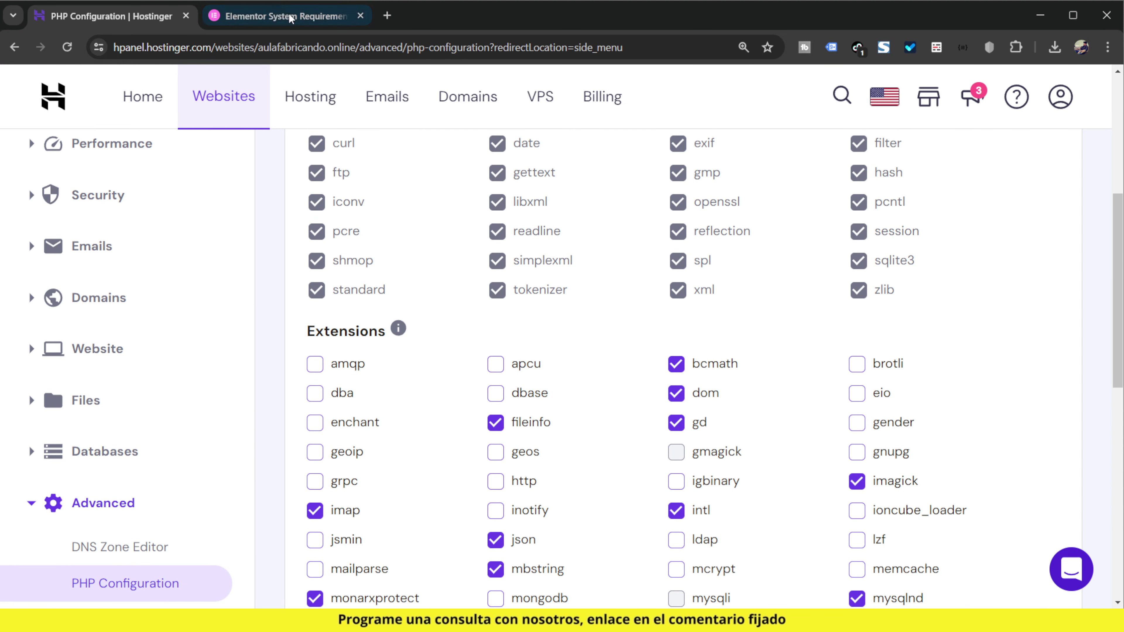
mouse_move(282, 22)
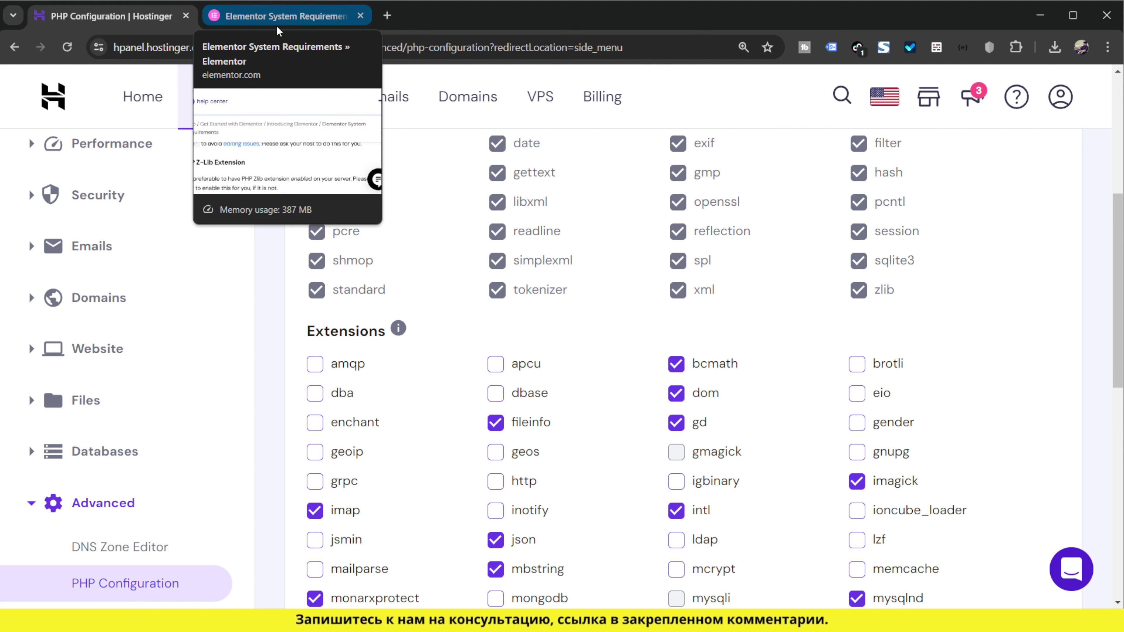
click(277, 26)
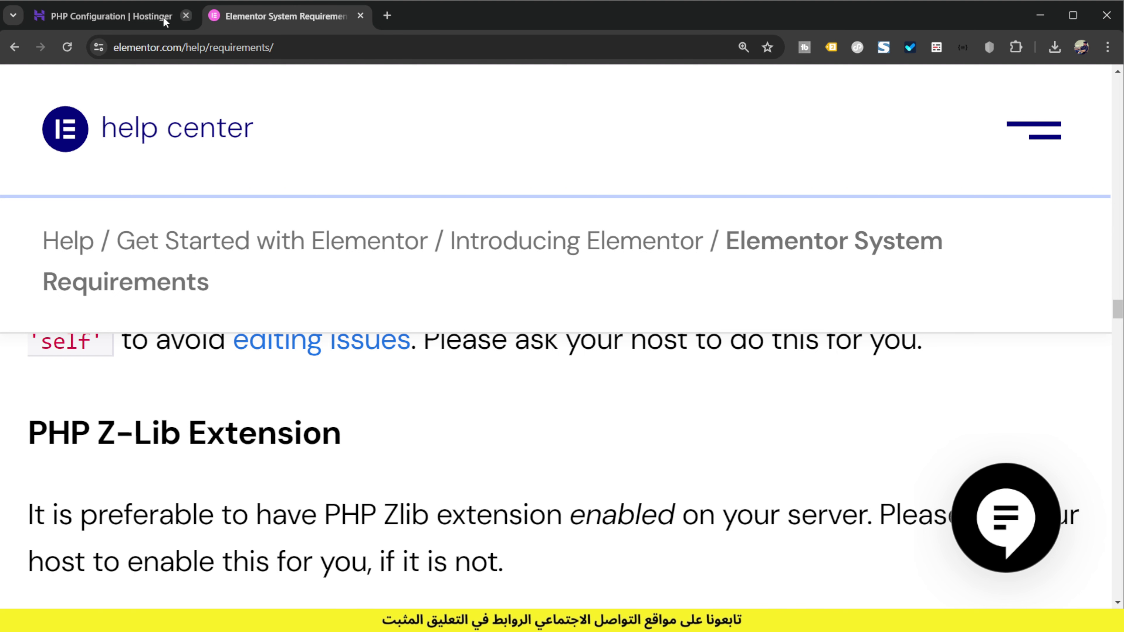
click(92, 18)
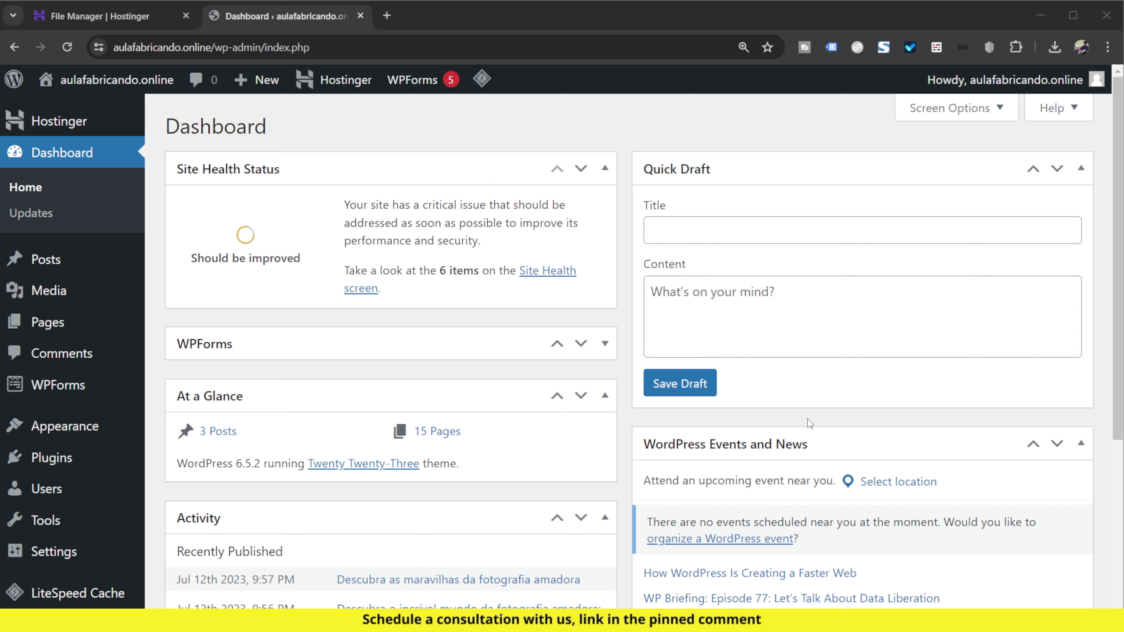
Activate the Twenty Twenty-Four theme in the WordPress dashboard of aulafabricando.online
click(95, 428)
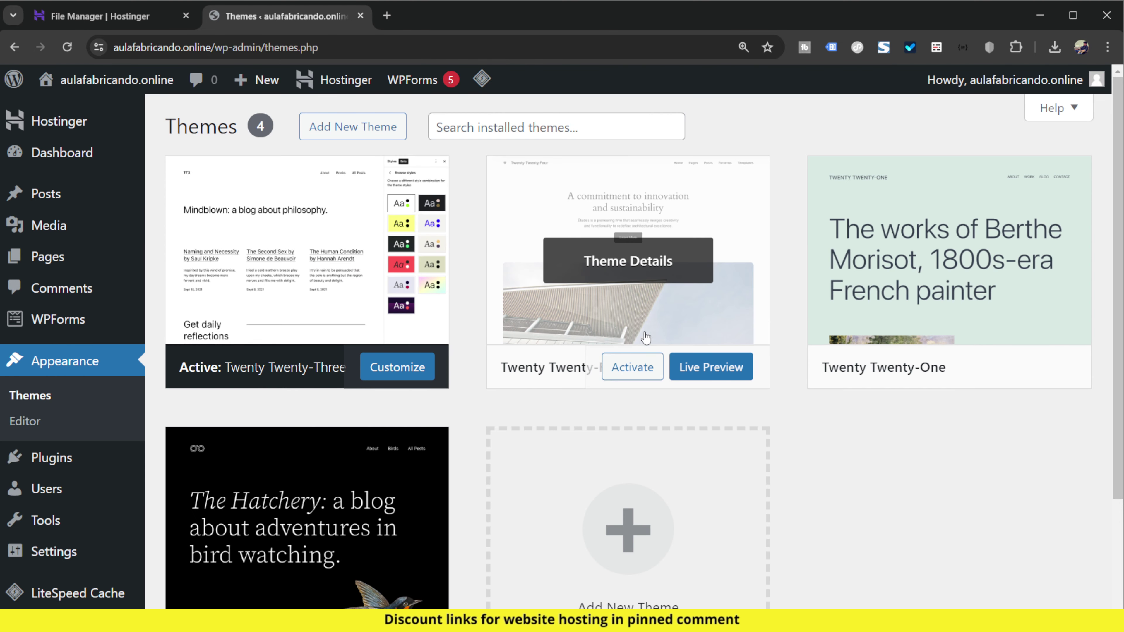
key(ctrl+plus)
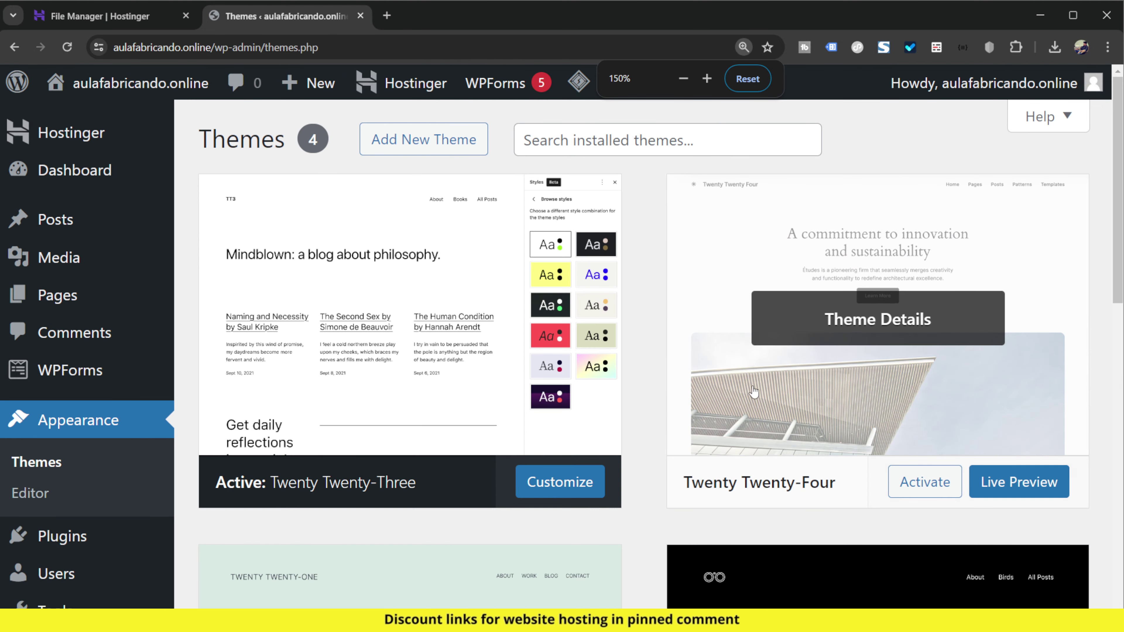
click(927, 486)
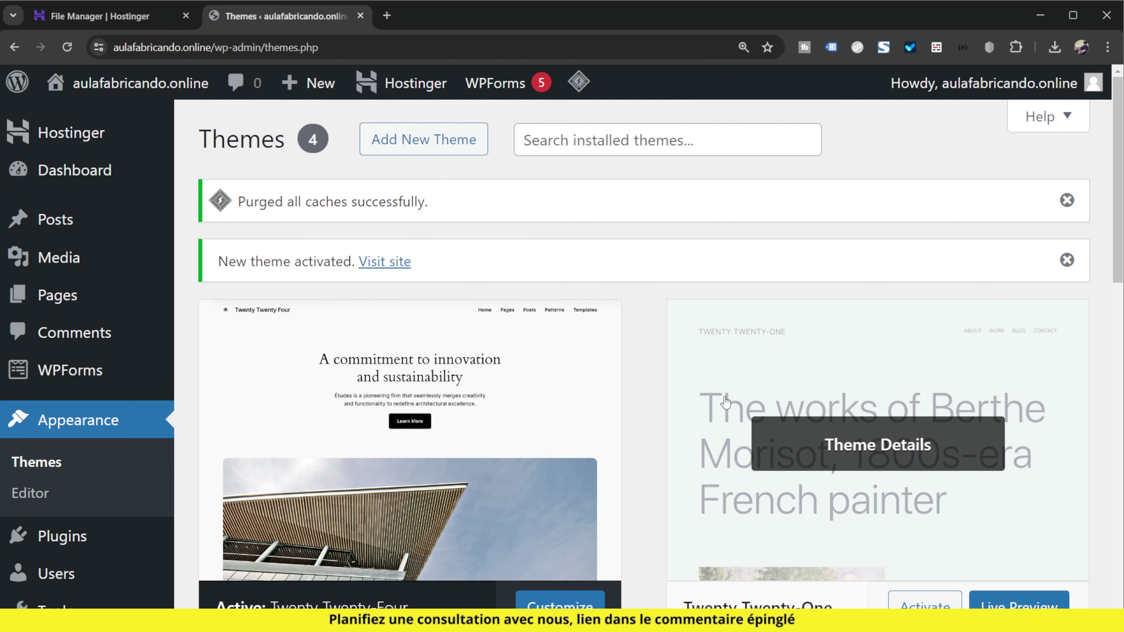
View the aulafabricando.online homepage in a separate browser tab with the new theme, and close that tab
mouse_move(133, 83)
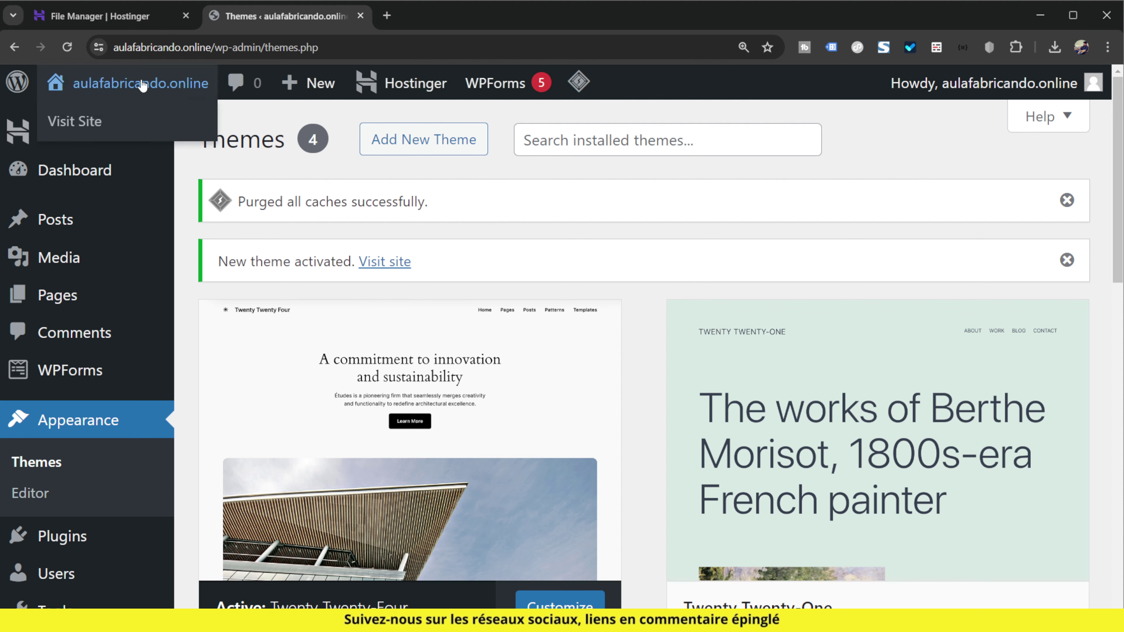
middle_click(91, 125)
click(398, 20)
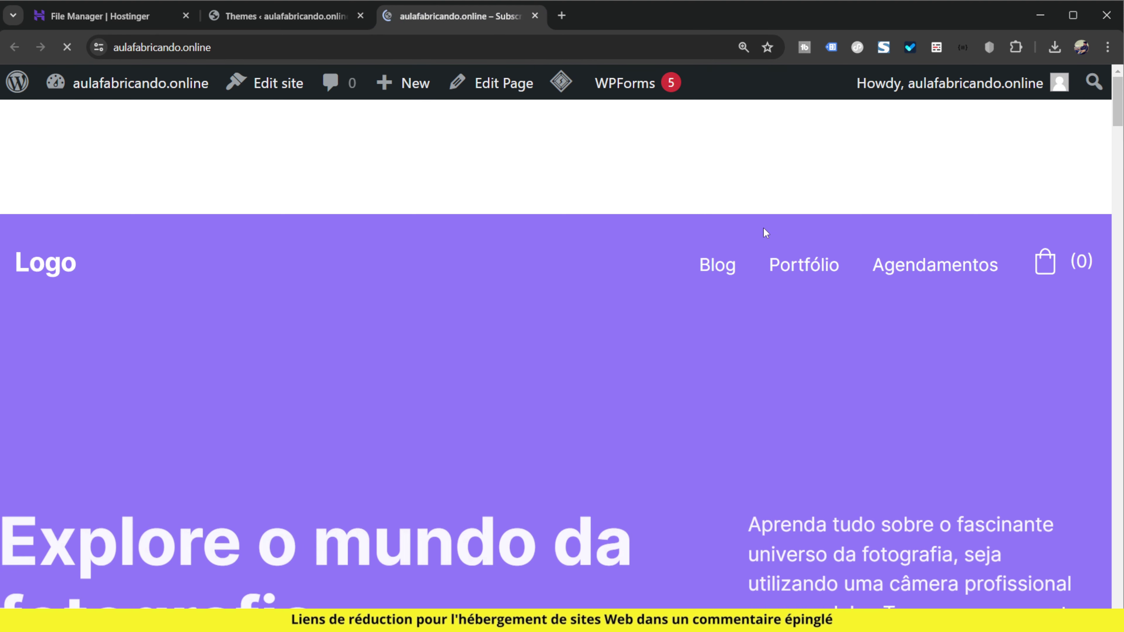
click(535, 16)
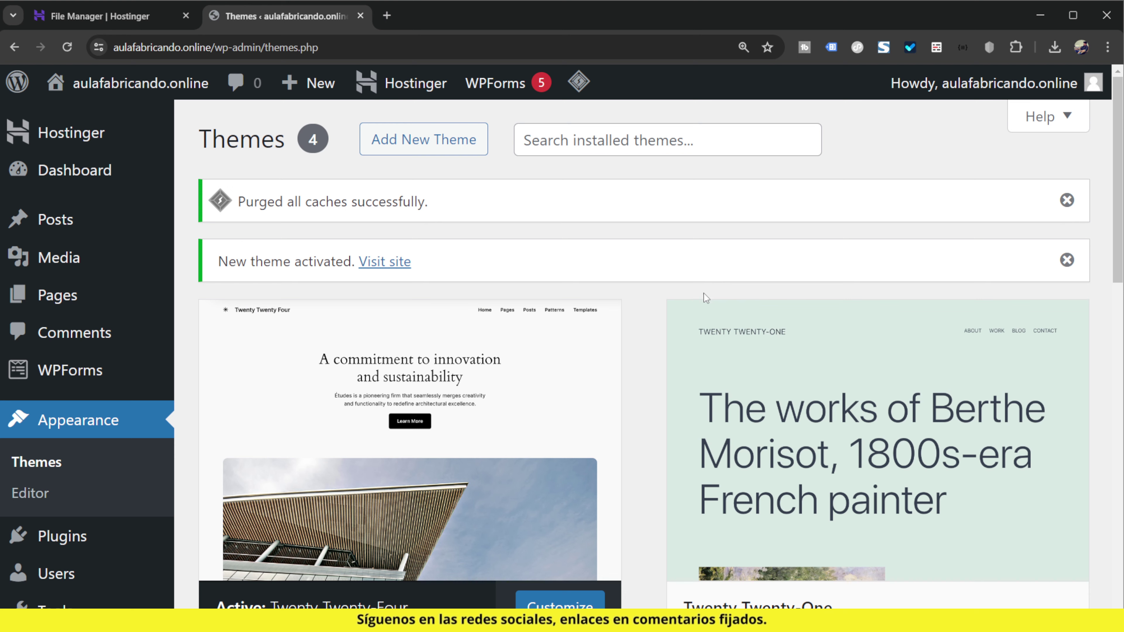
Access the files of aulafabricando.online in Hostinger's File Manager and open the public_html/wp-content/themes folder
click(88, 16)
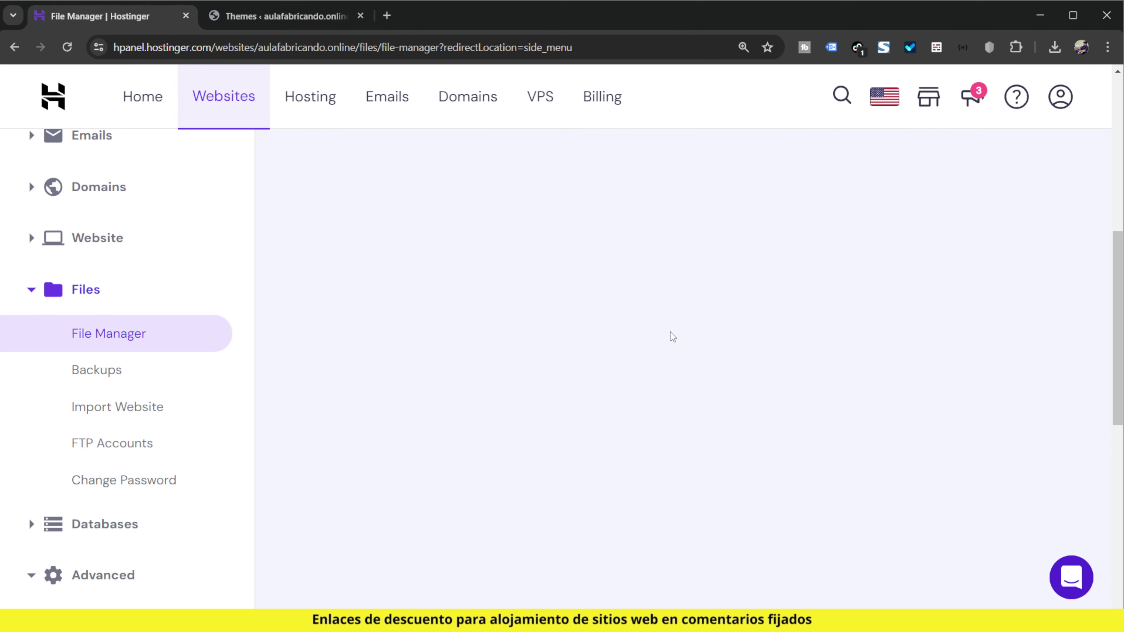
click(113, 334)
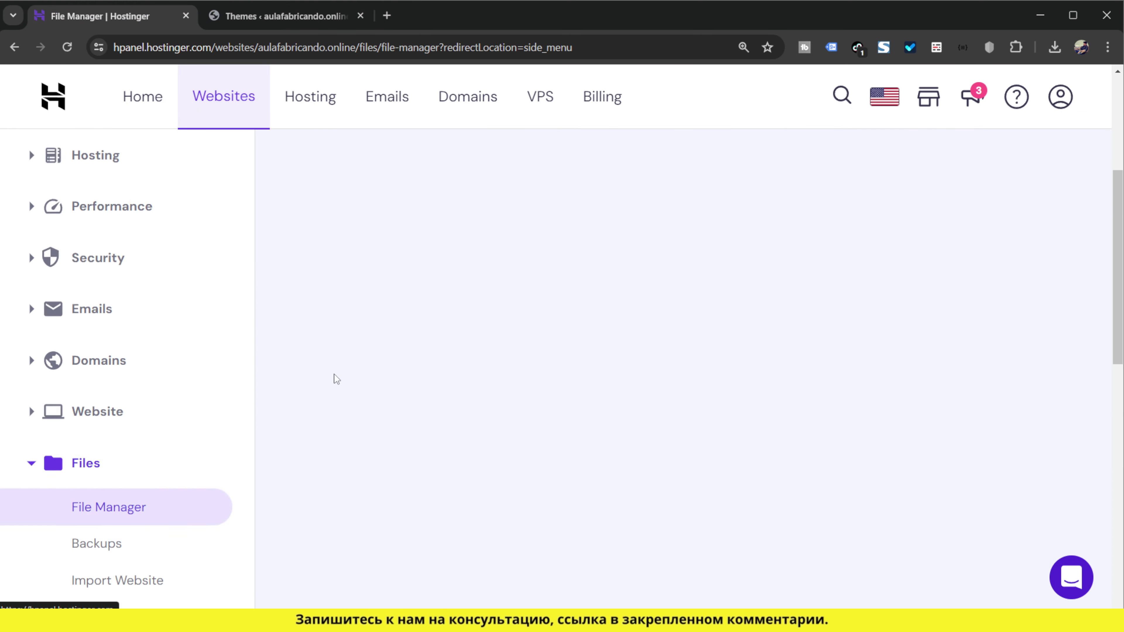
click(569, 293)
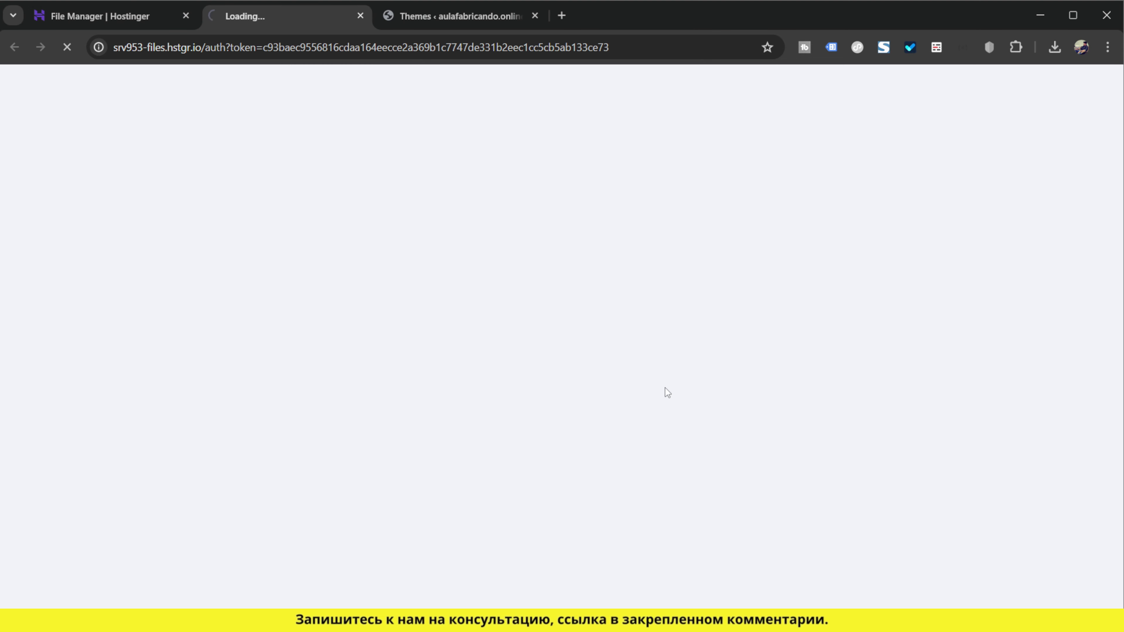
double_click(387, 246)
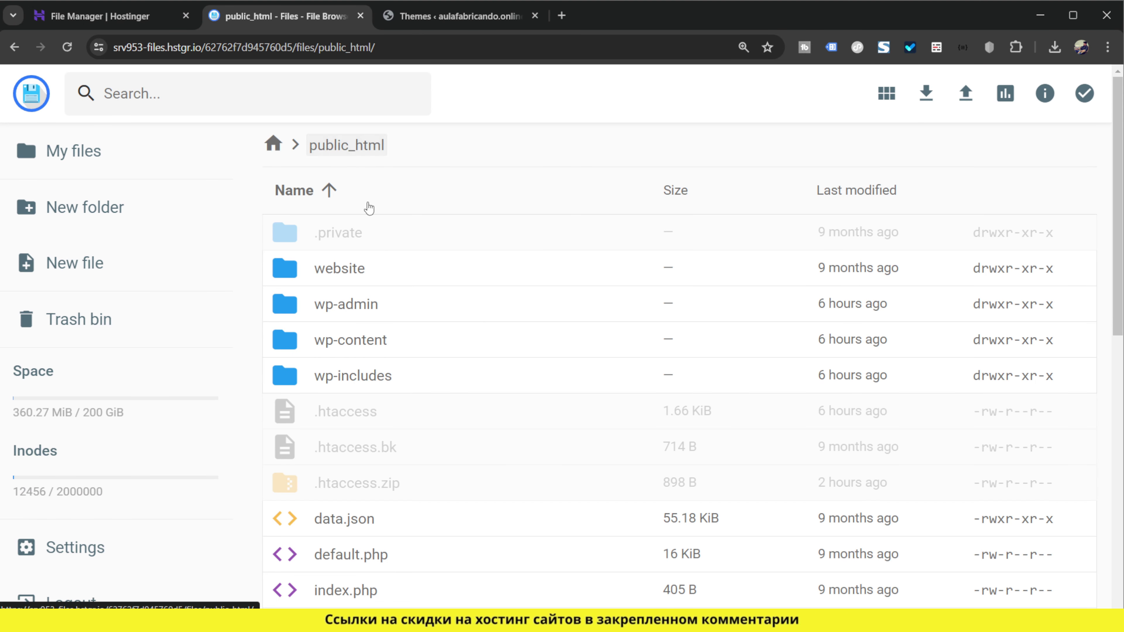
double_click(418, 342)
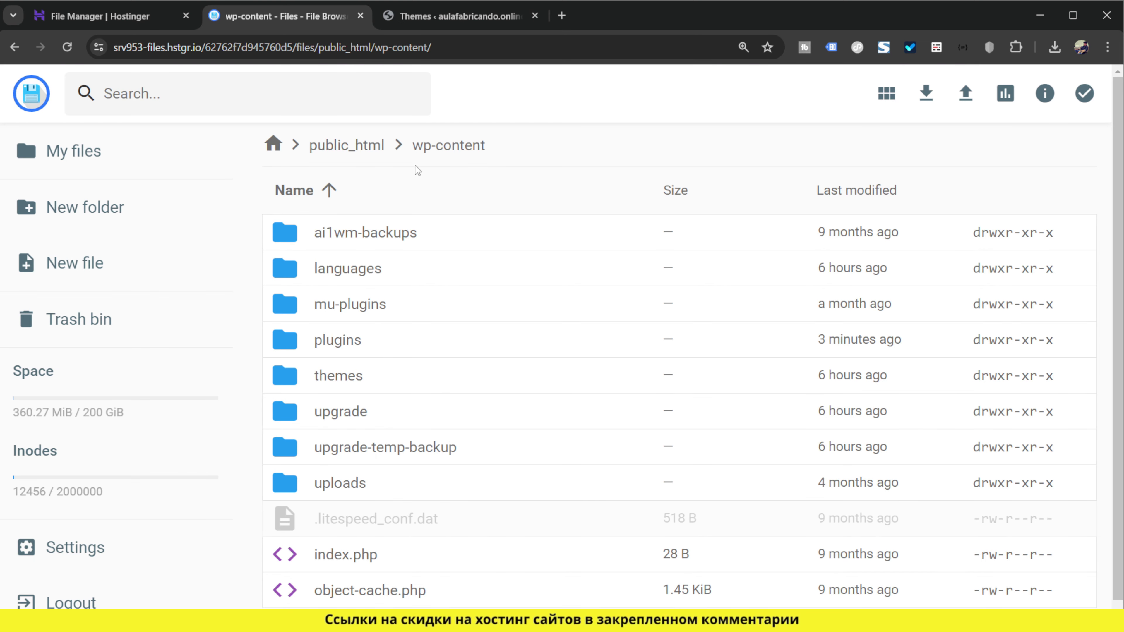
double_click(366, 384)
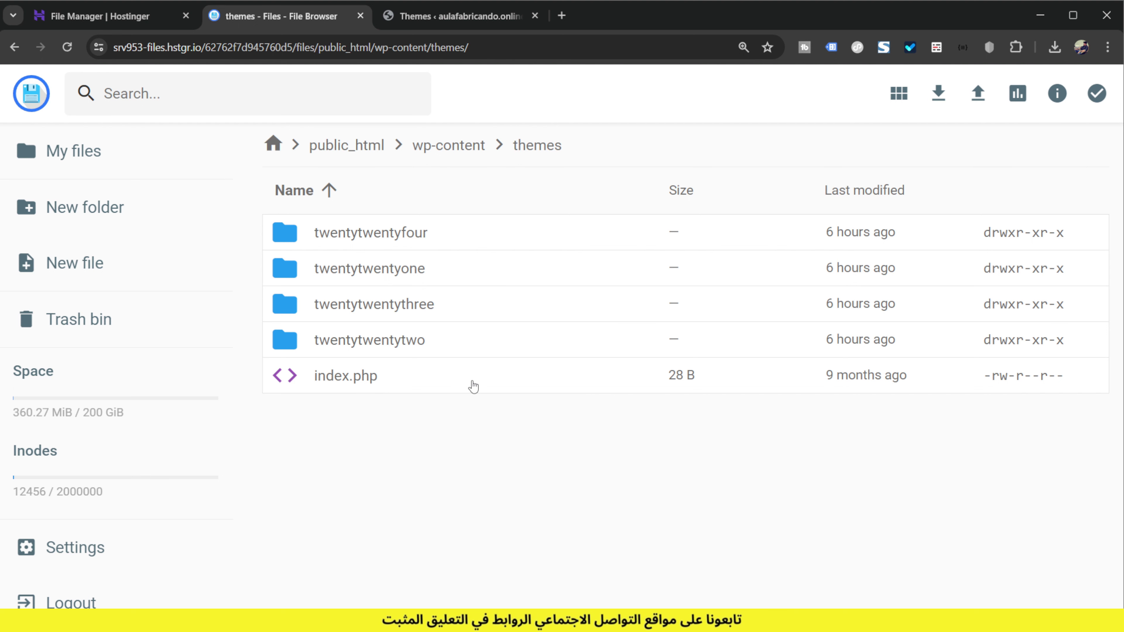
Open the aulafabricando.online database in phpMyAdmin from the Hostinger panel
click(159, 15)
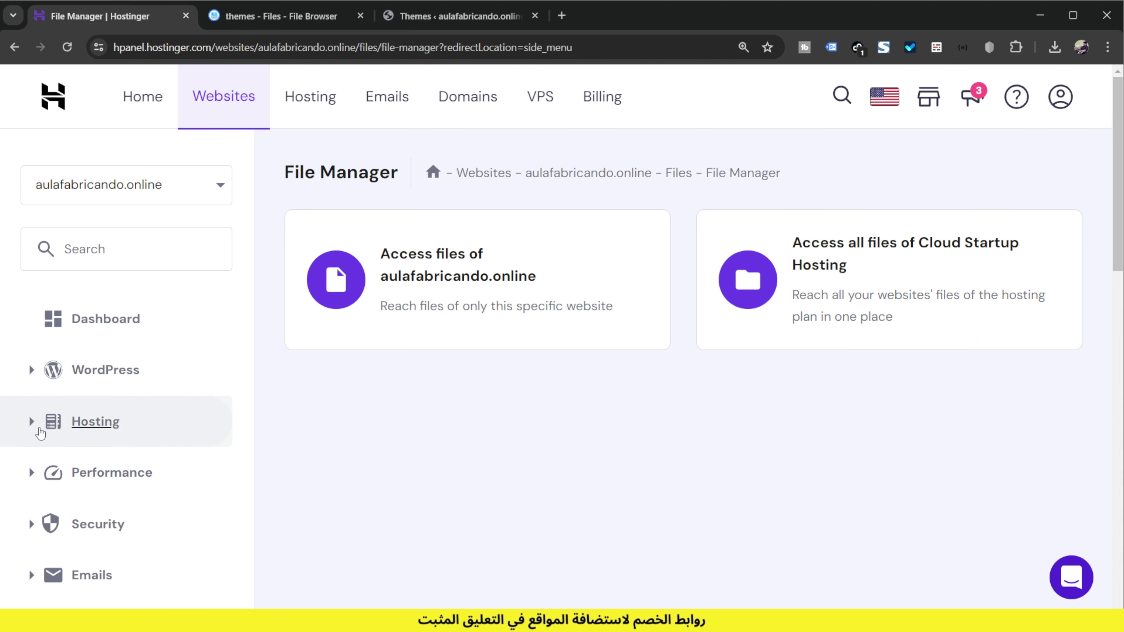
scroll(154, 450, down, 10)
click(153, 456)
scroll(155, 456, down, 3)
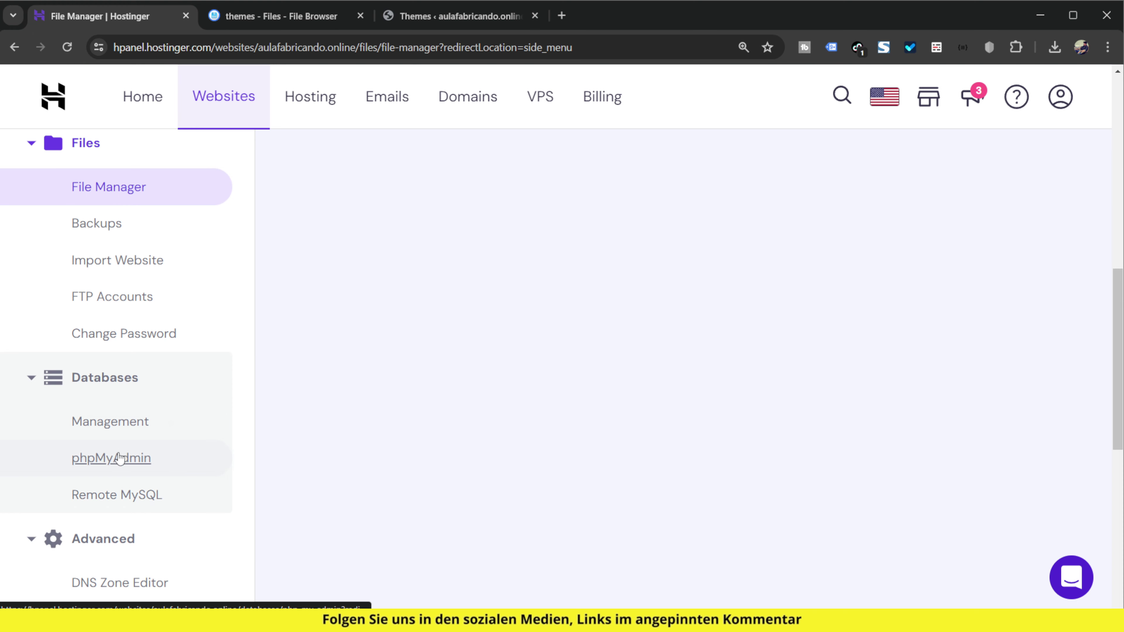
click(119, 459)
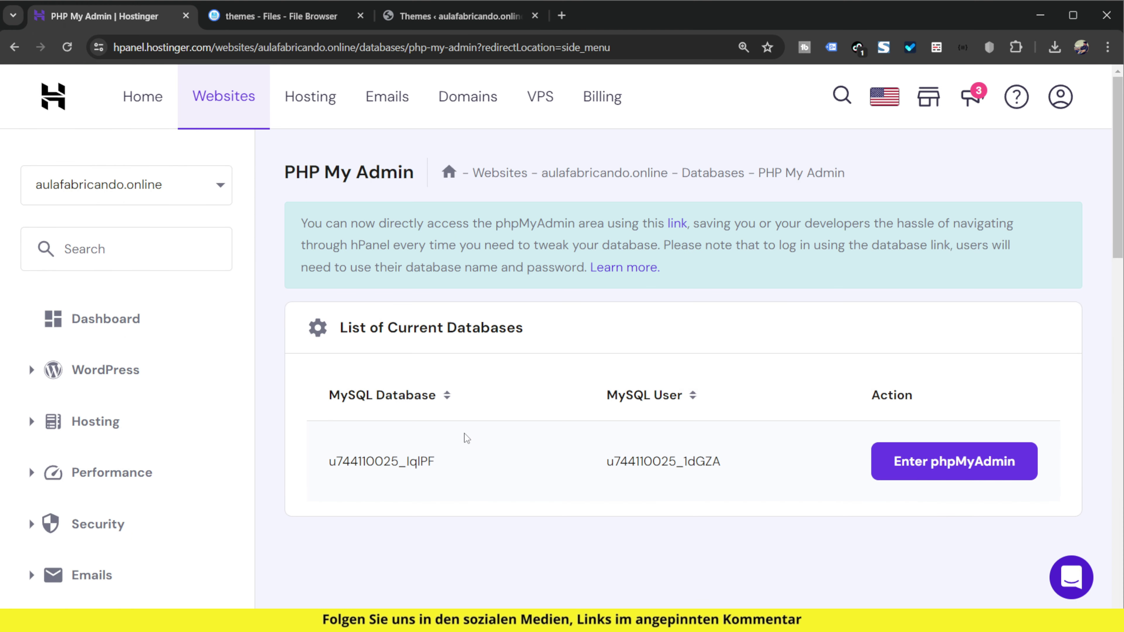
click(933, 461)
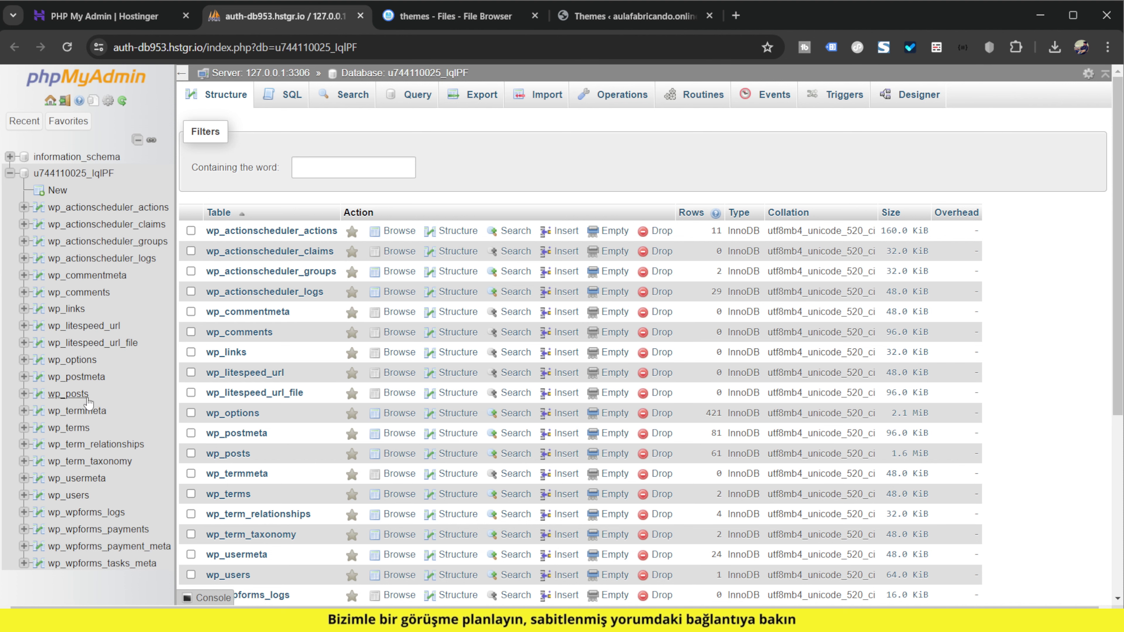
Browse the second page of the wp_options table and locate the value of the template option
click(87, 361)
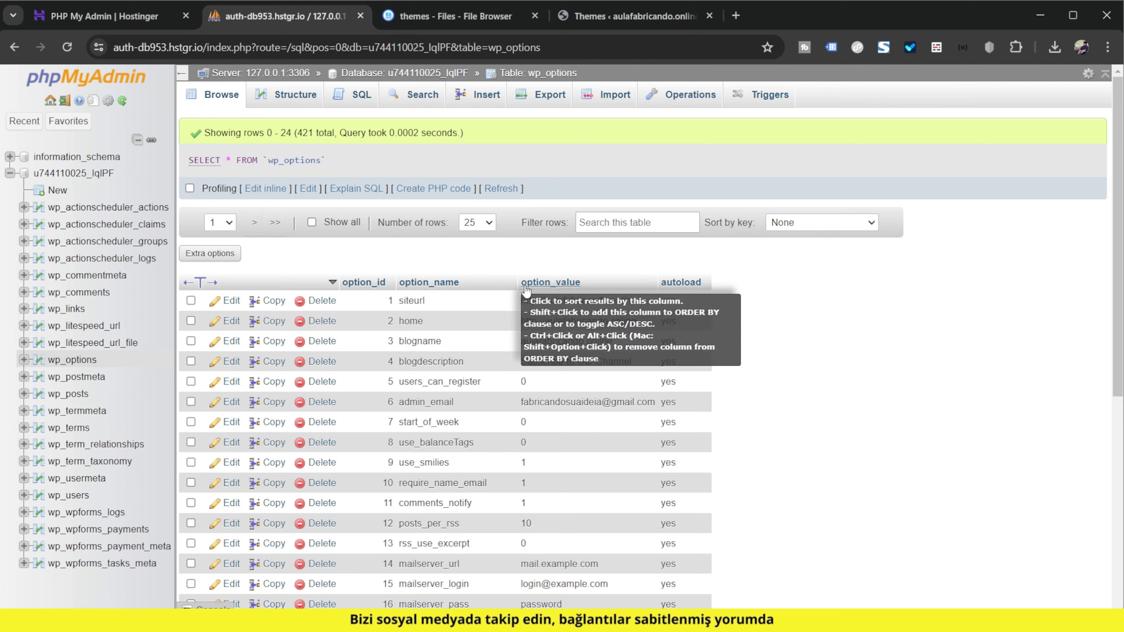
scroll(552, 303, down, 5)
scroll(443, 355, up, 5)
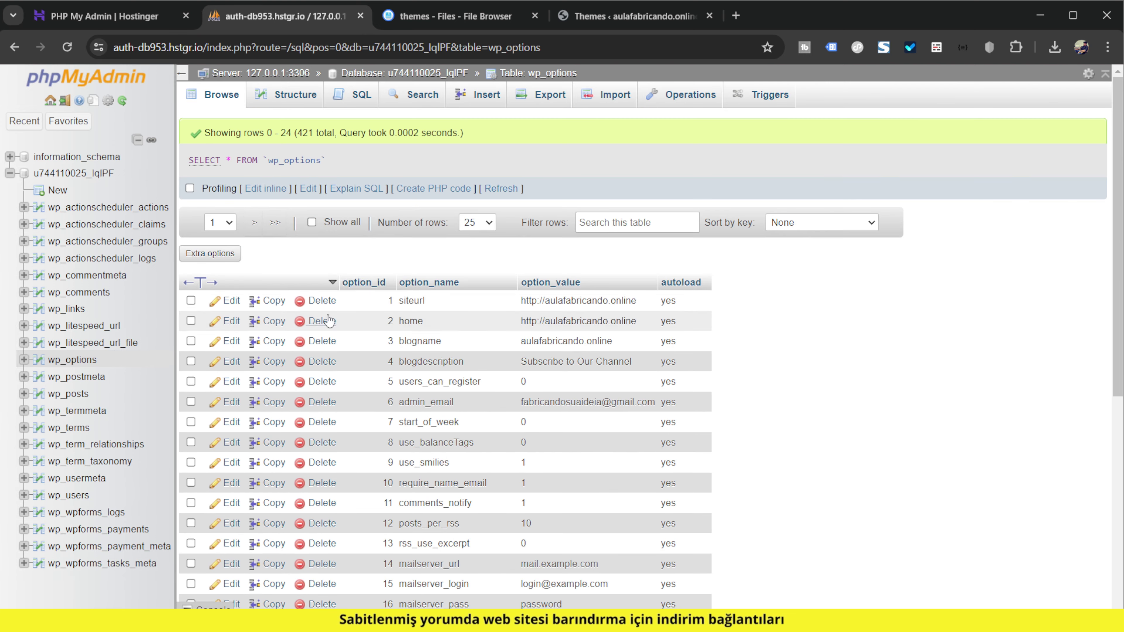
click(220, 222)
click(213, 250)
click(256, 222)
click(251, 248)
scroll(762, 411, down, 5)
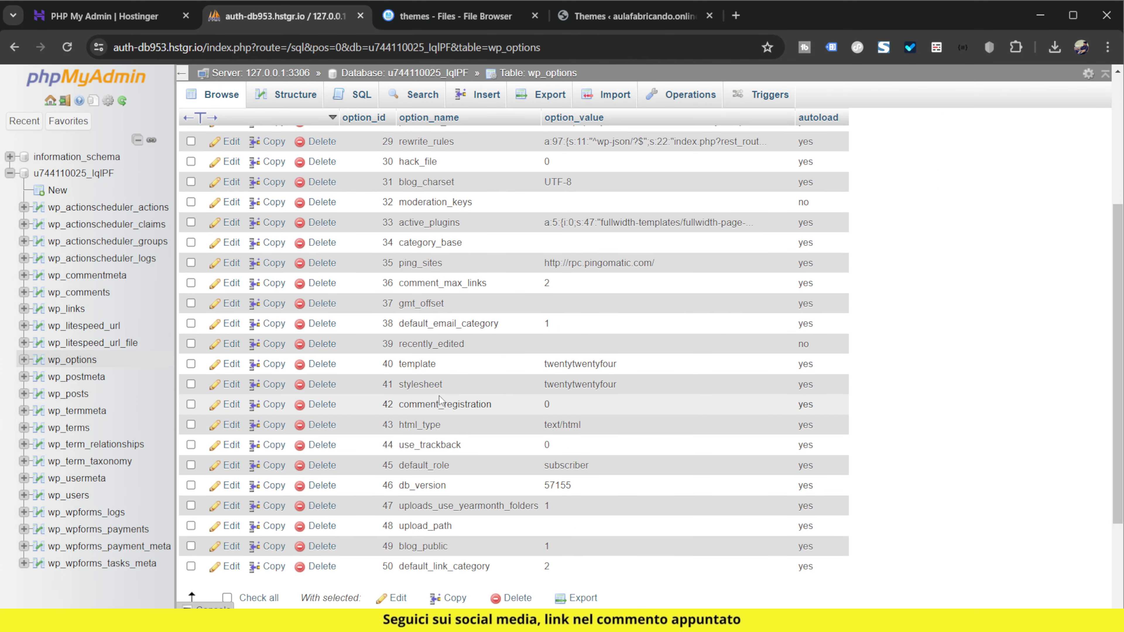
key(ctrl+plus)
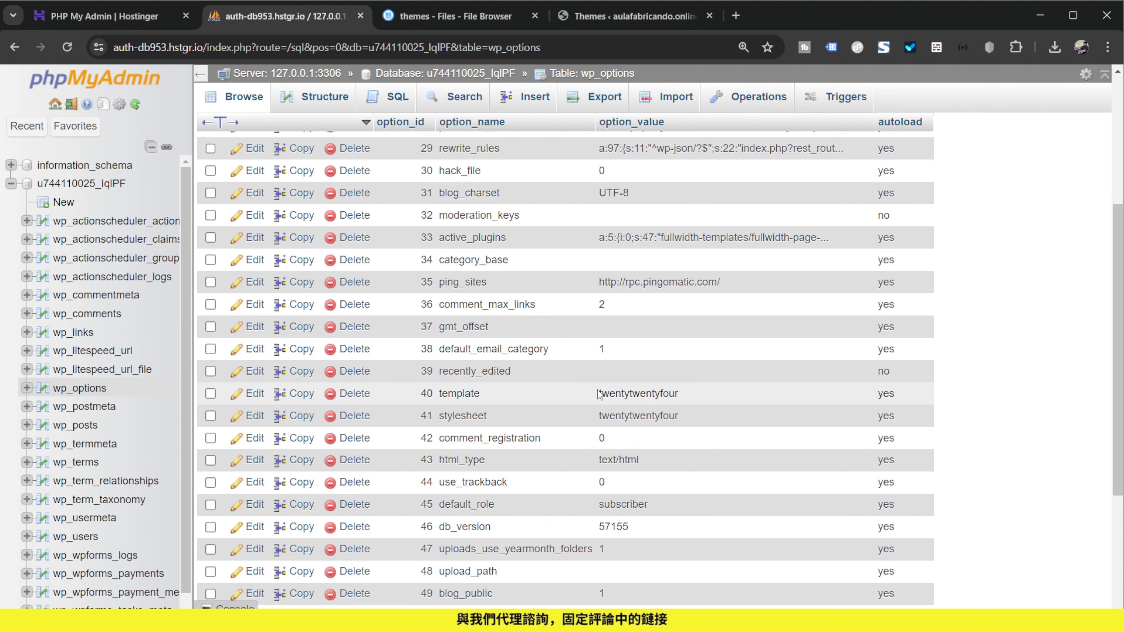
drag(599, 394, 677, 407)
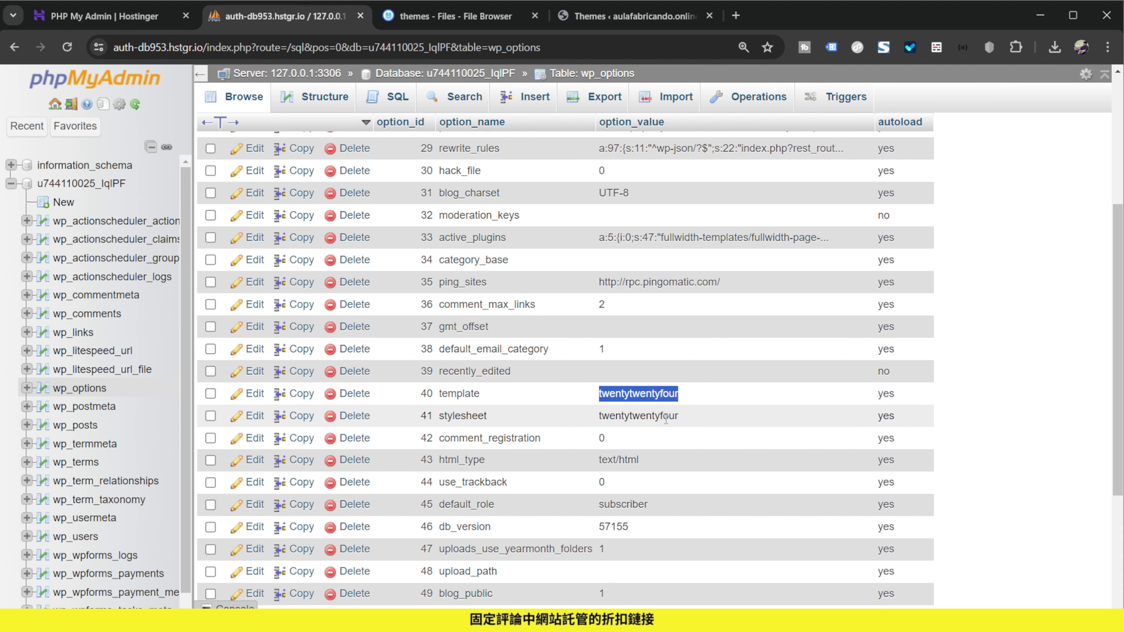
Copy the folder name twentytwentythree from the themes folder in the file browser without renaming the folder
click(447, 15)
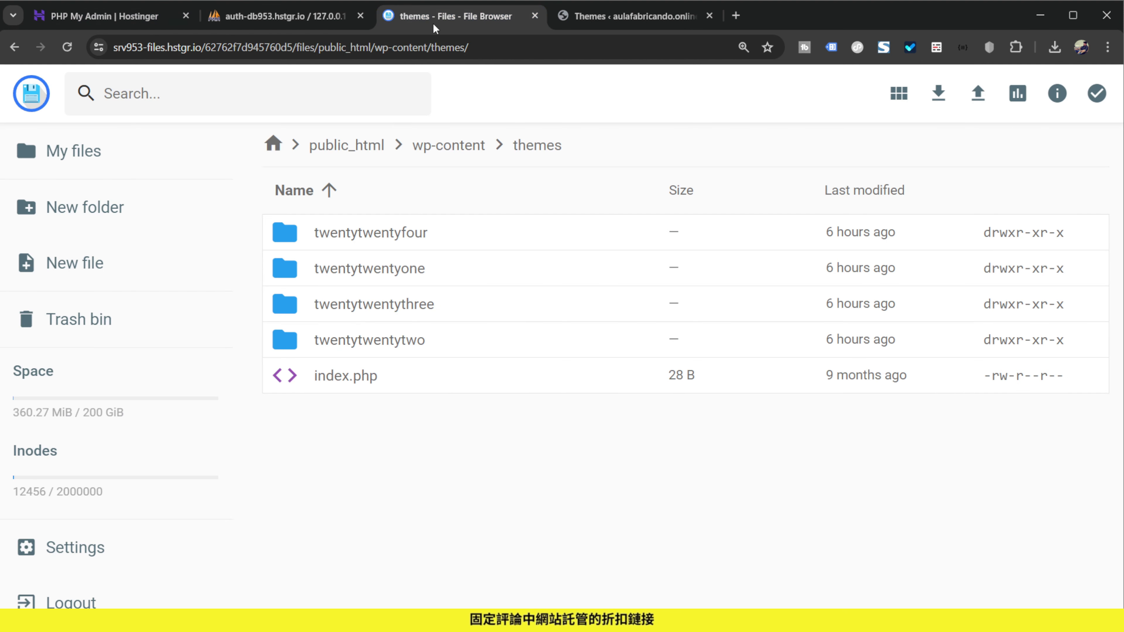
click(433, 310)
click(436, 312)
click(436, 310)
right_click(432, 306)
click(512, 368)
drag(529, 354, 407, 349)
key(ctrl+c)
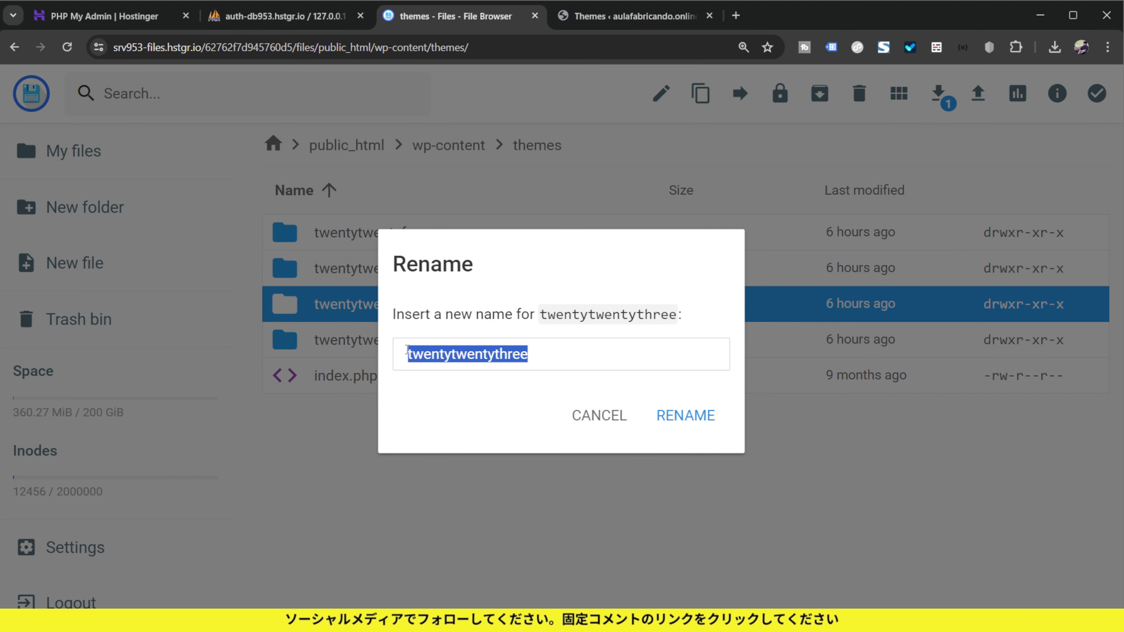
click(600, 416)
Set the template option's value to twentytwentythree in the wp_options table in phpMyAdmin
click(304, 22)
double_click(648, 393)
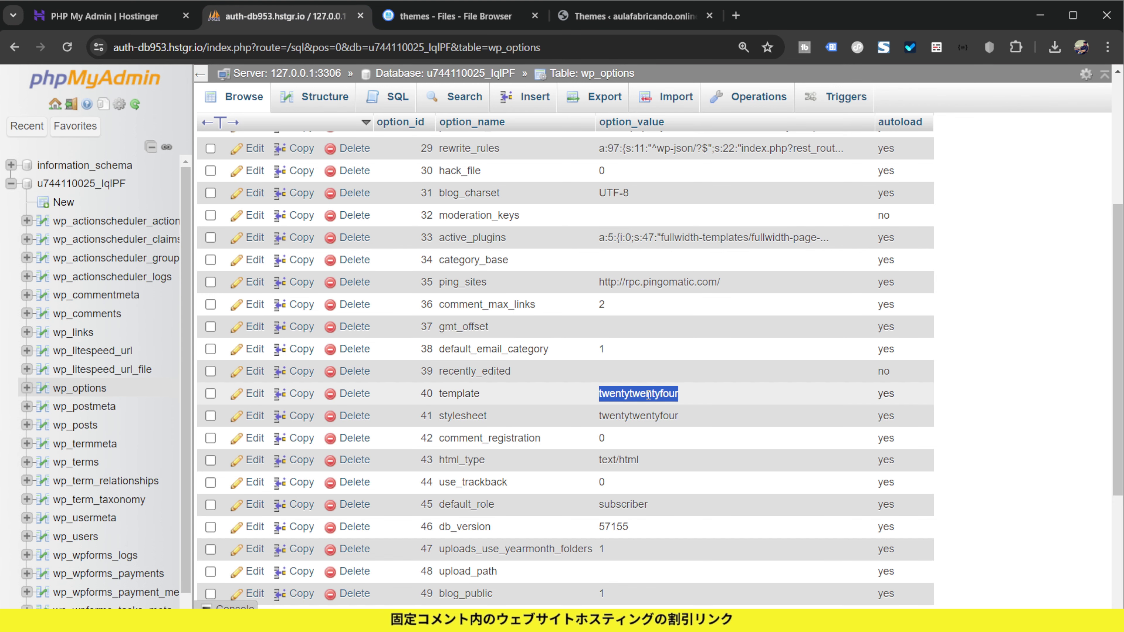
key(ctrl+a)
key(ctrl+v)
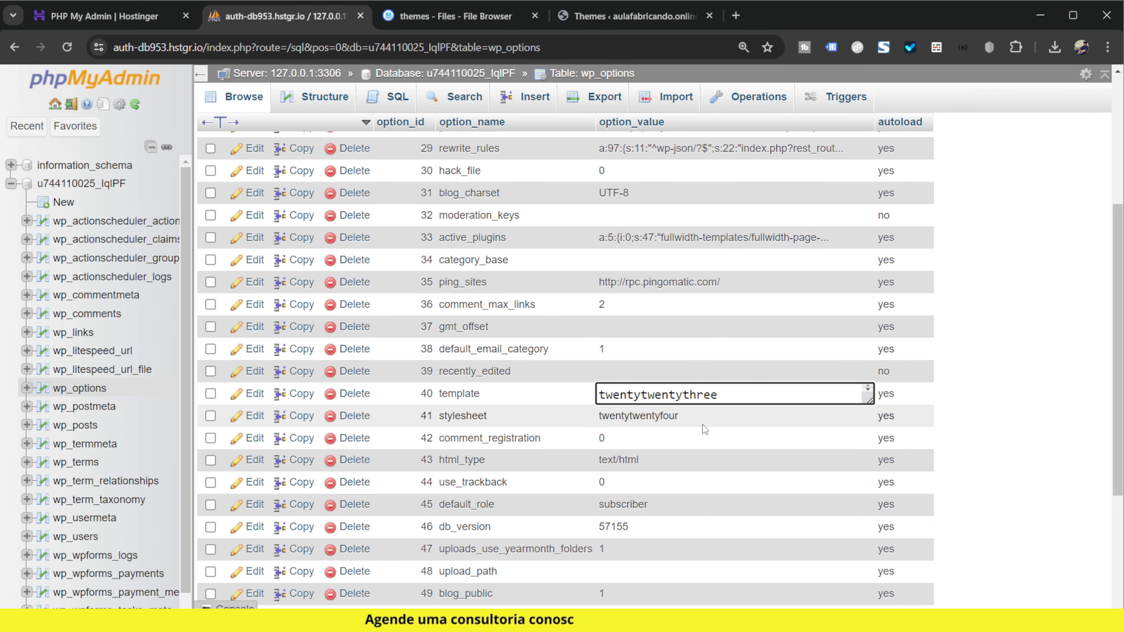
click(684, 421)
Set the stylesheet option's value to twentytwentythree and save the row
double_click(679, 420)
key(ctrl+a)
key(ctrl+v)
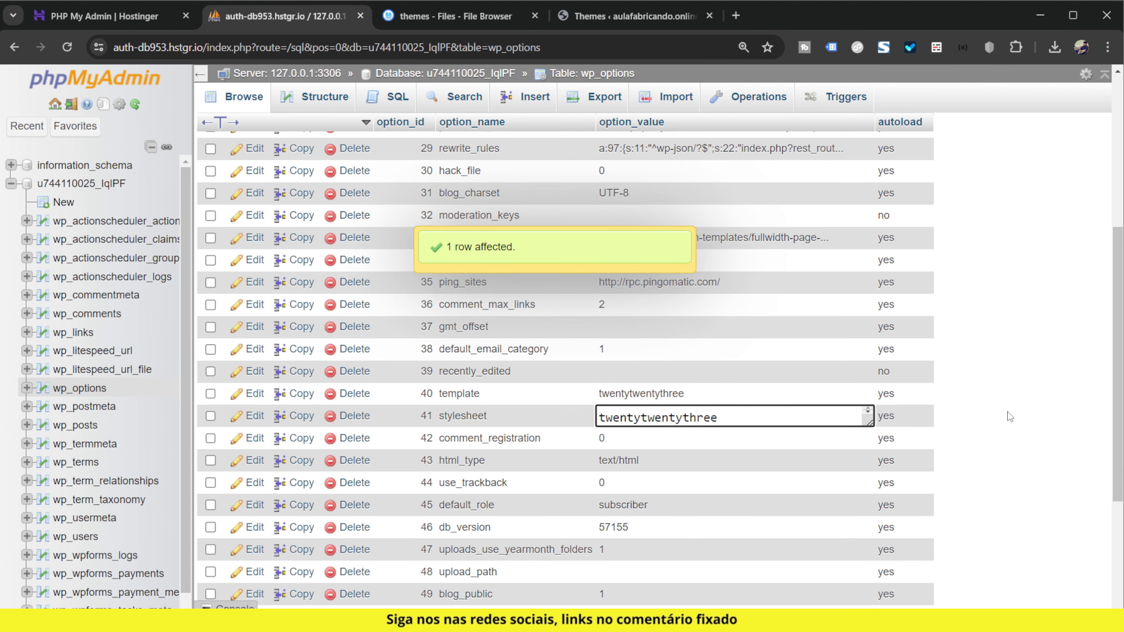
click(1008, 414)
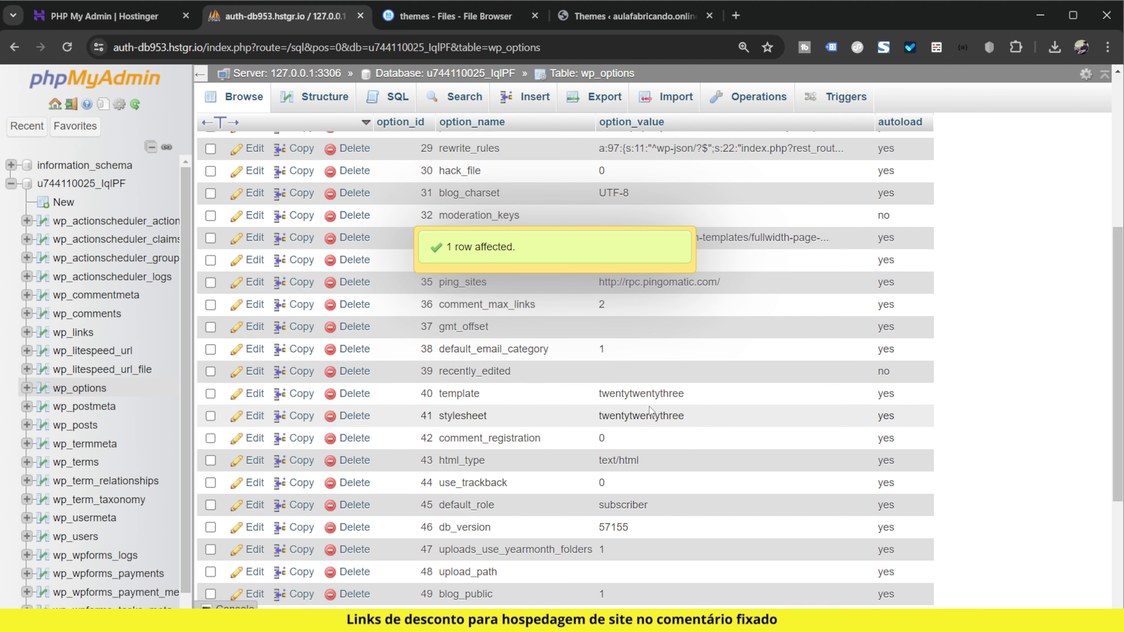
Reload the WordPress Themes page to check which theme is active after the database change
click(633, 16)
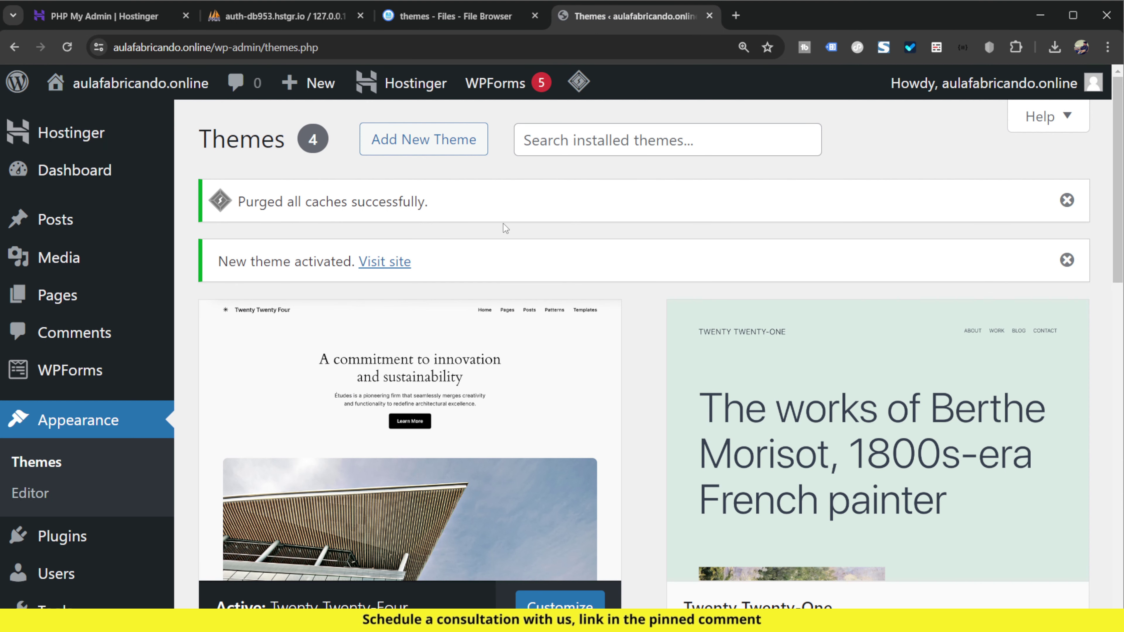
key(ctrl+minus)
key(F5)
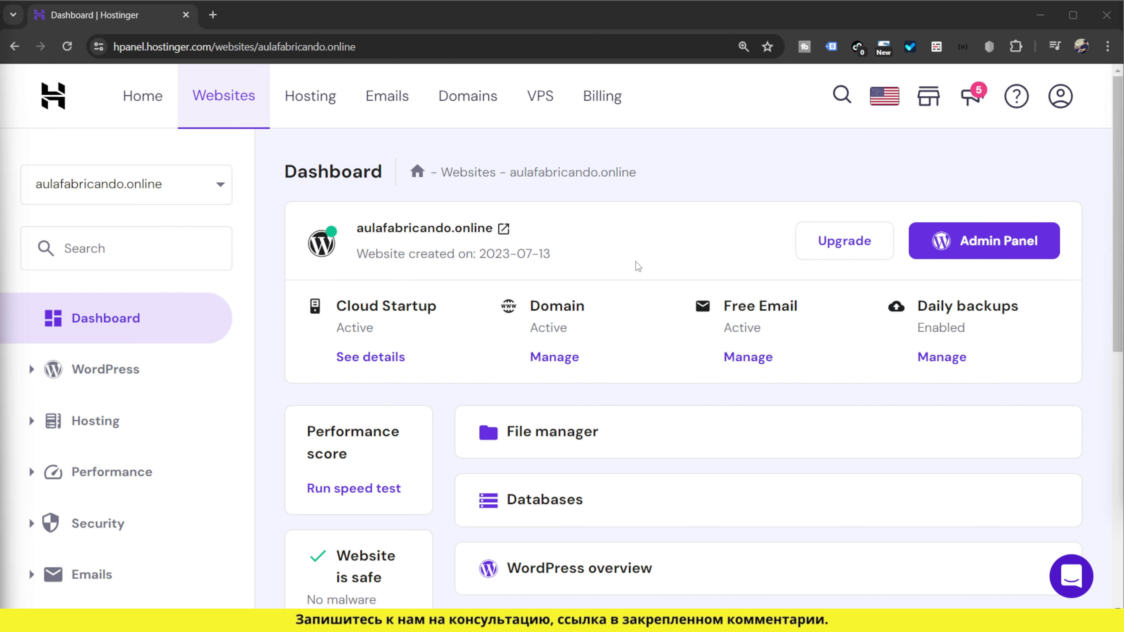
Open the PHP configuration for aulafabricando.online in Hostinger and review which PHP versions can be selected
scroll(201, 350, down, 5)
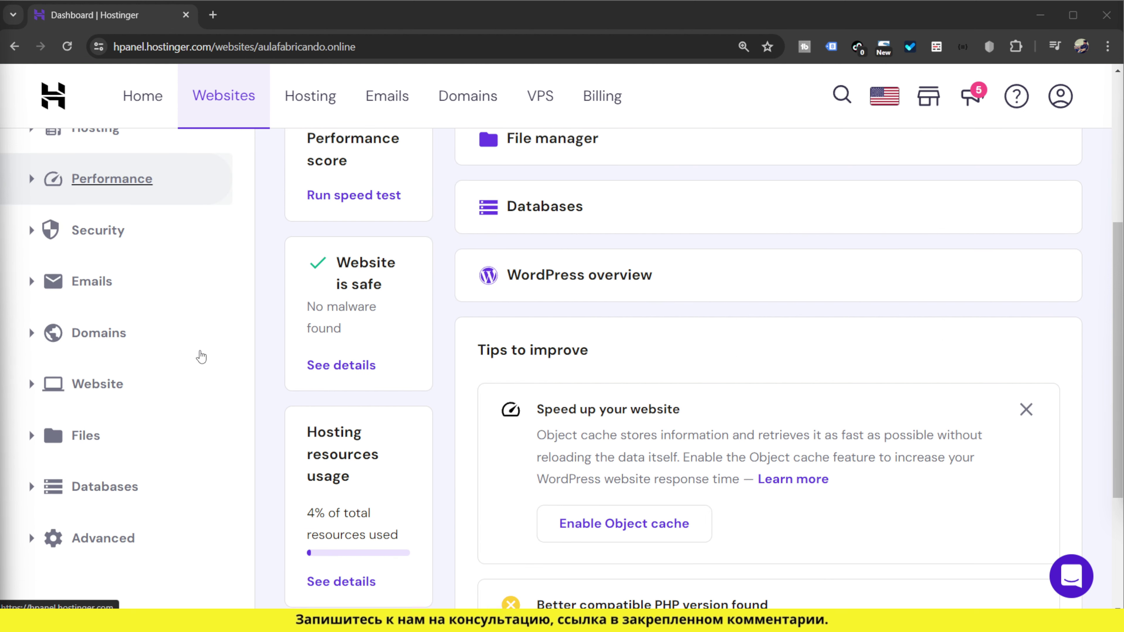
click(113, 399)
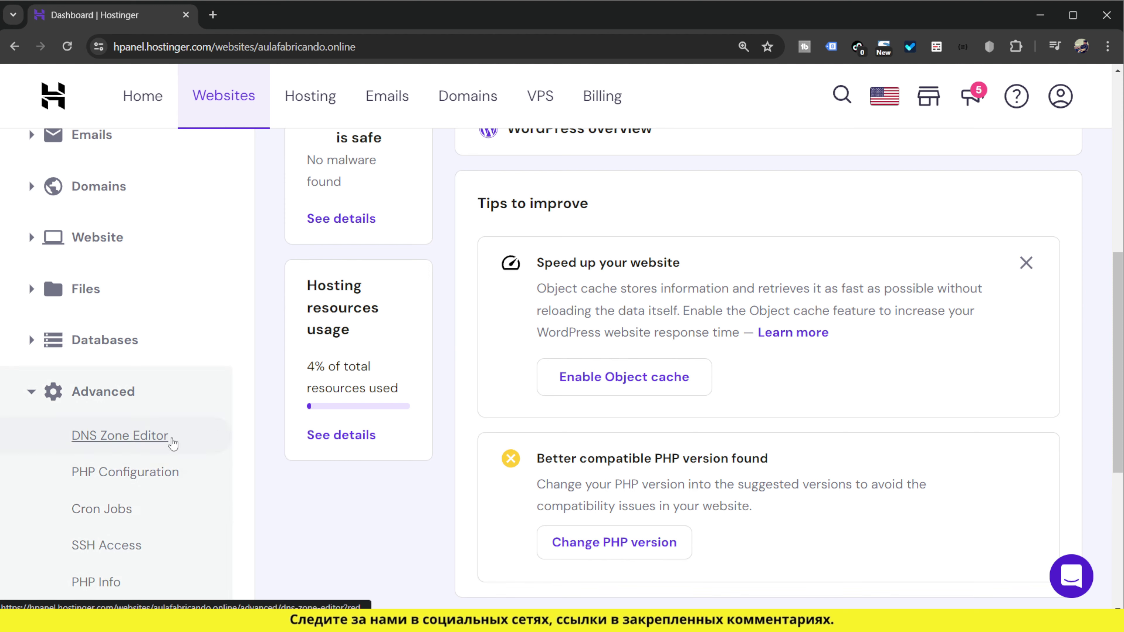
click(119, 483)
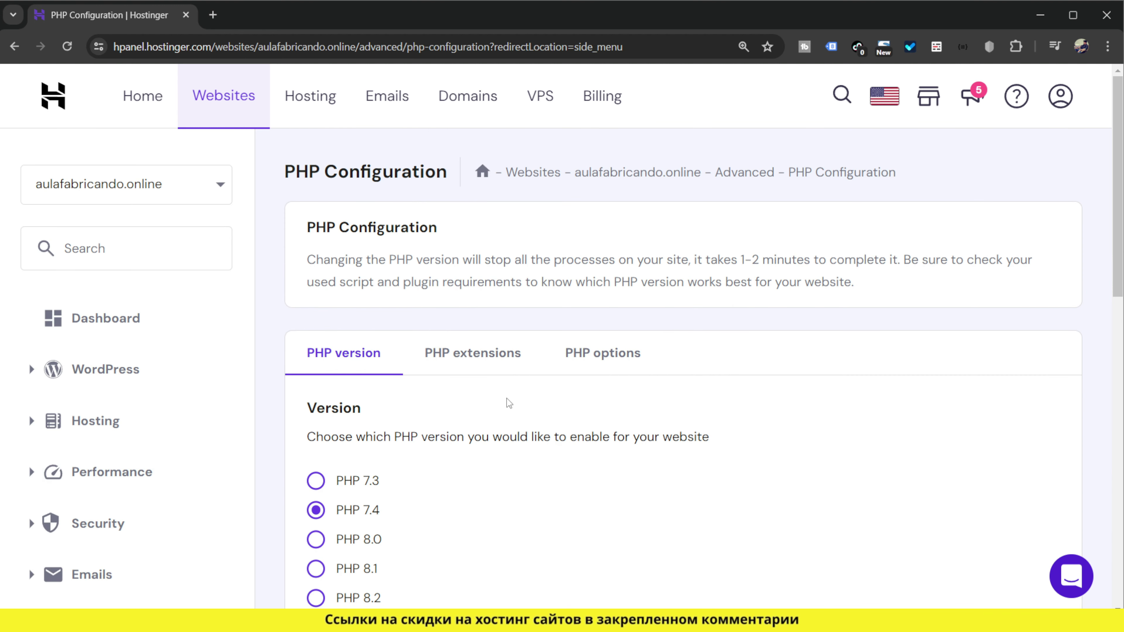
scroll(513, 394, down, 4)
scroll(464, 427, up, 2)
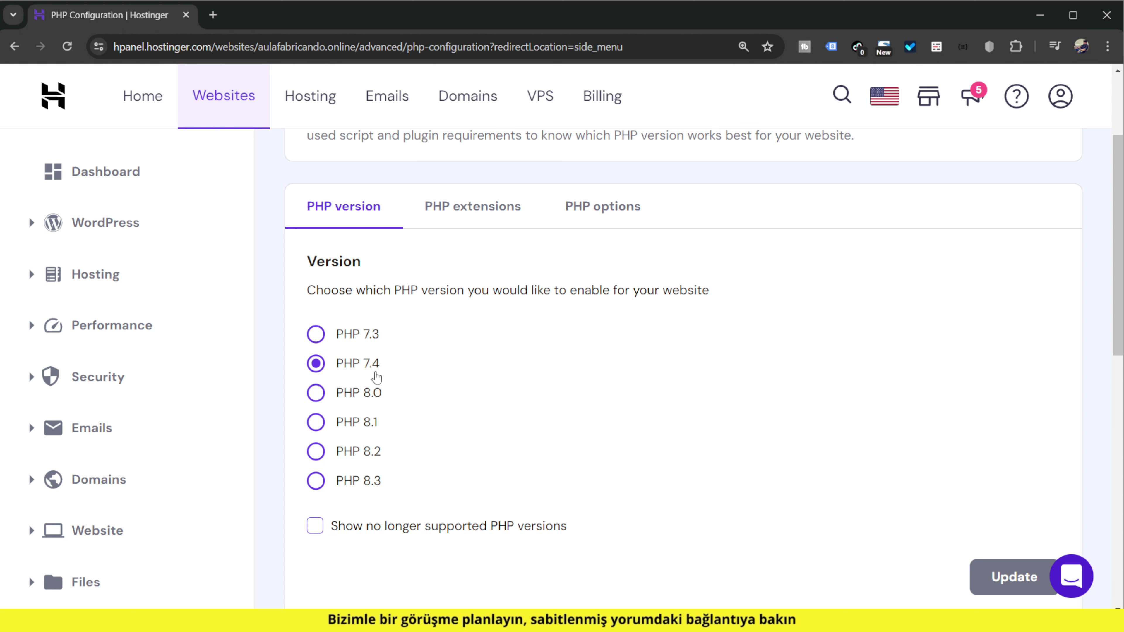
scroll(1018, 589, down, 1)
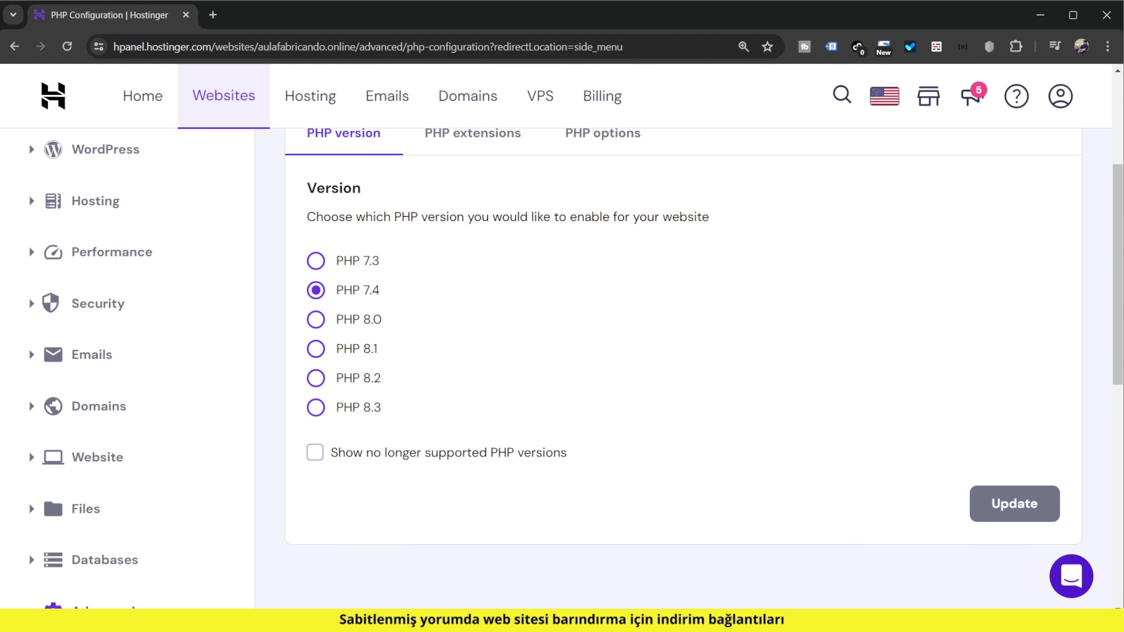
scroll(631, 523, up, 5)
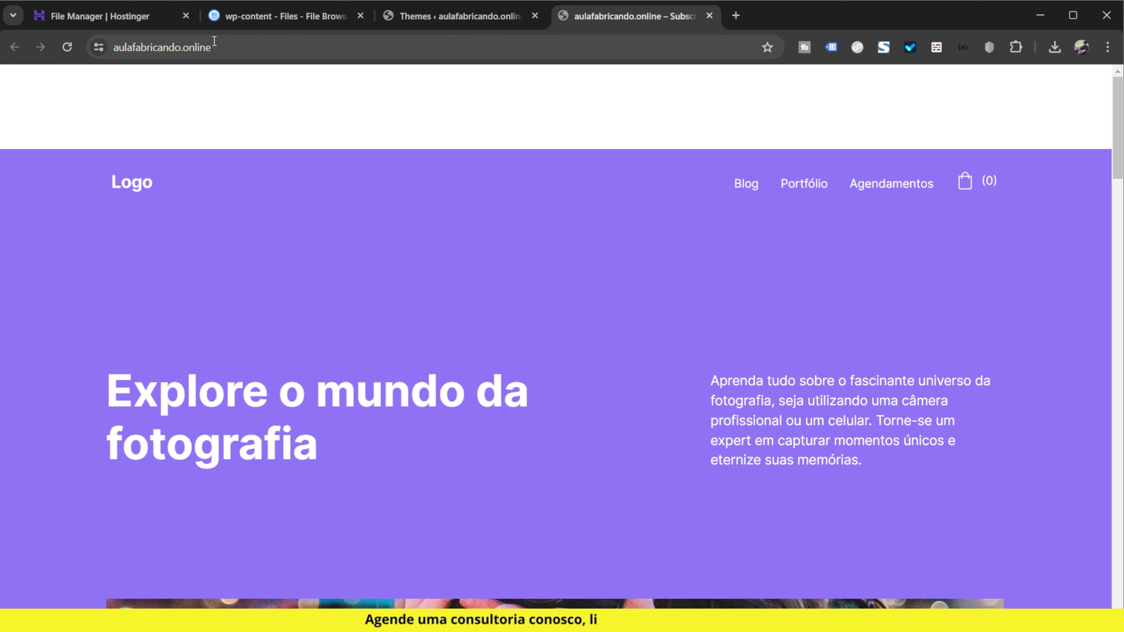
Copy the address of the aulafabricando.online home page and load it in the Brave browser
click(215, 43)
key(ctrl+c)
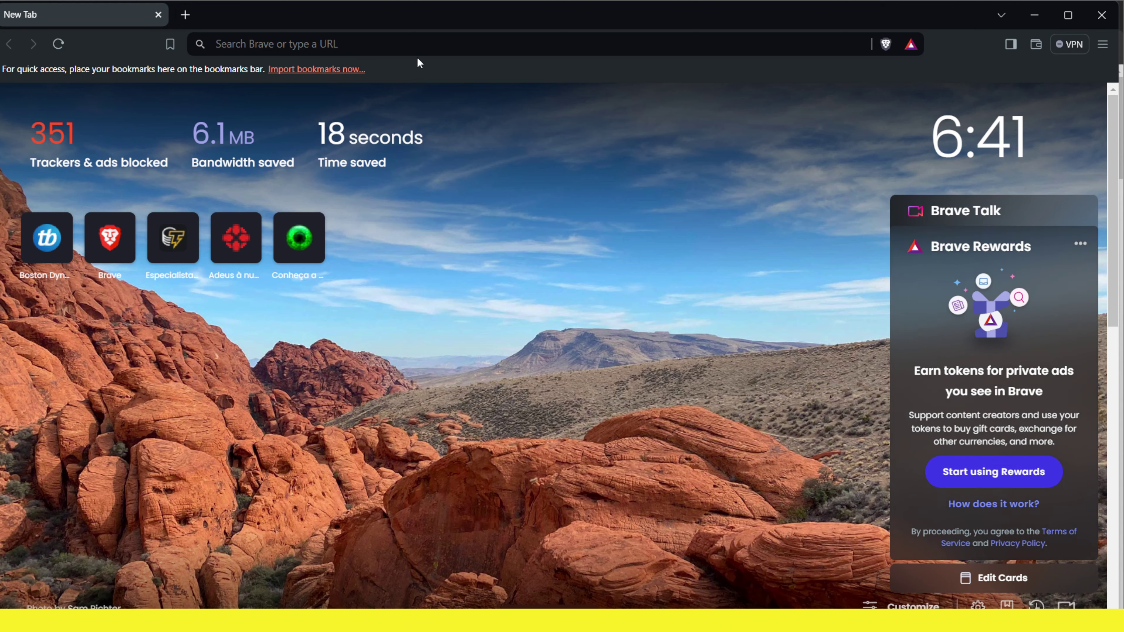
click(394, 40)
key(ctrl+v)
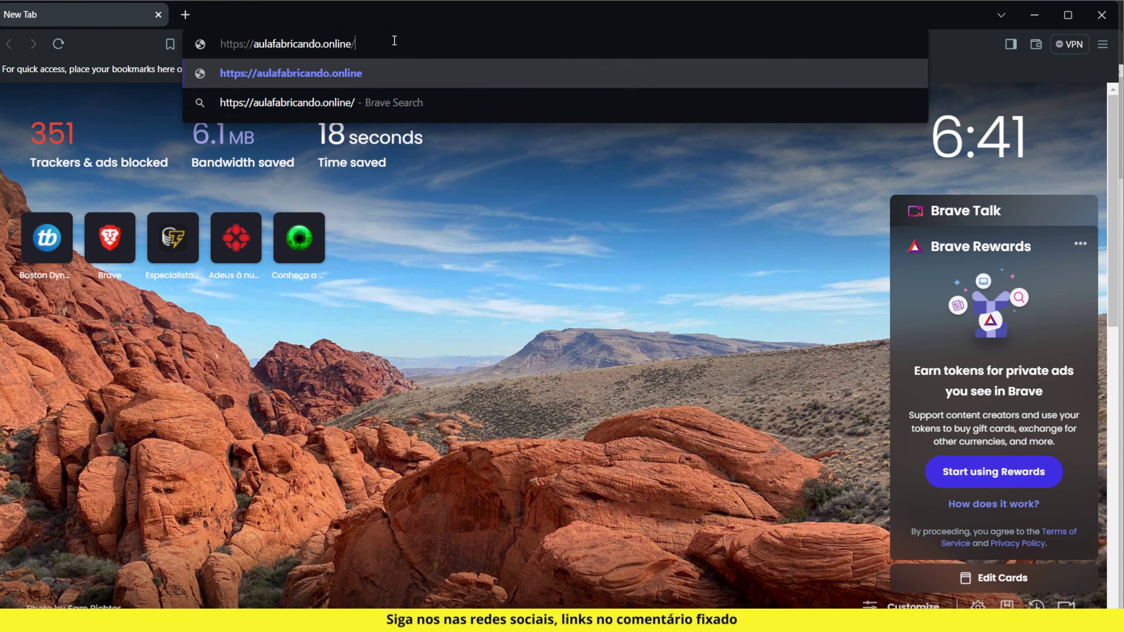
key(Return)
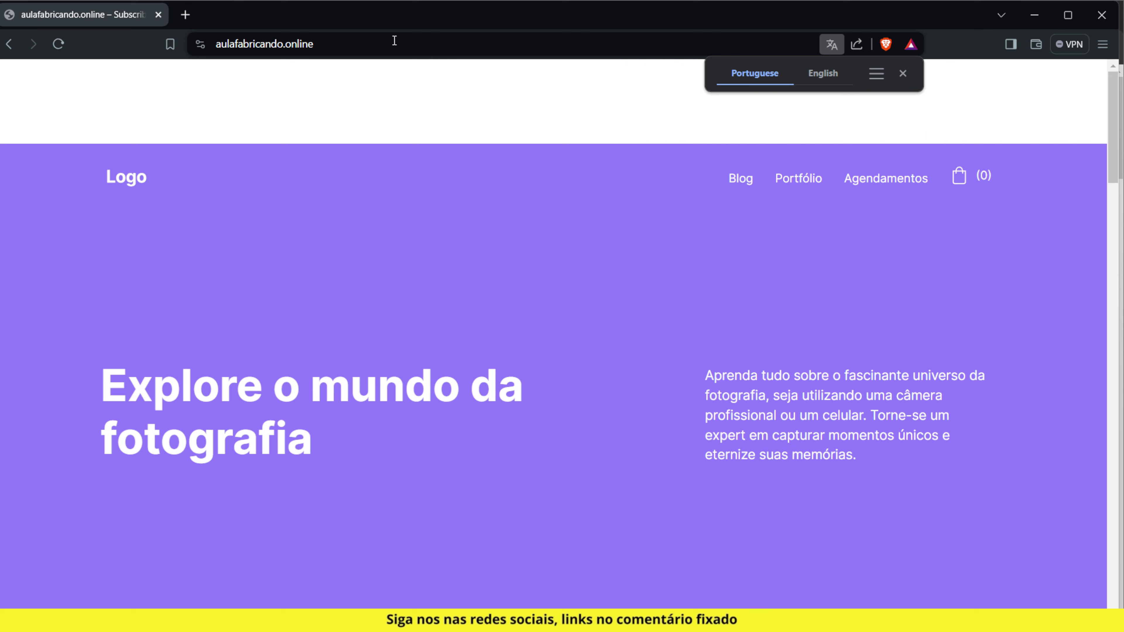